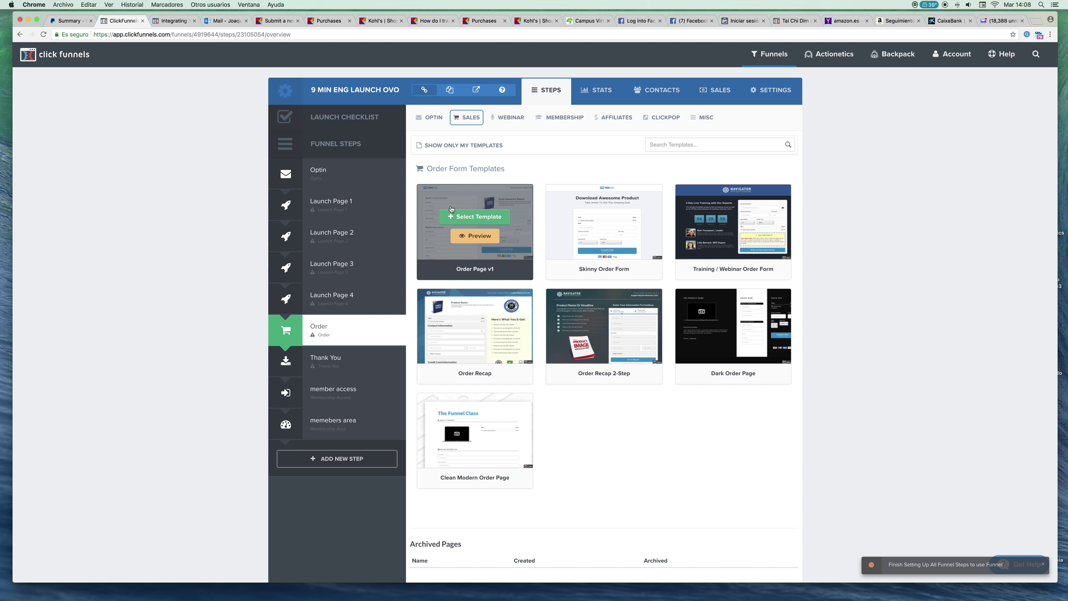
Apply the Order Page v1 template to the Order funnel step and preview the resulting page
click(481, 218)
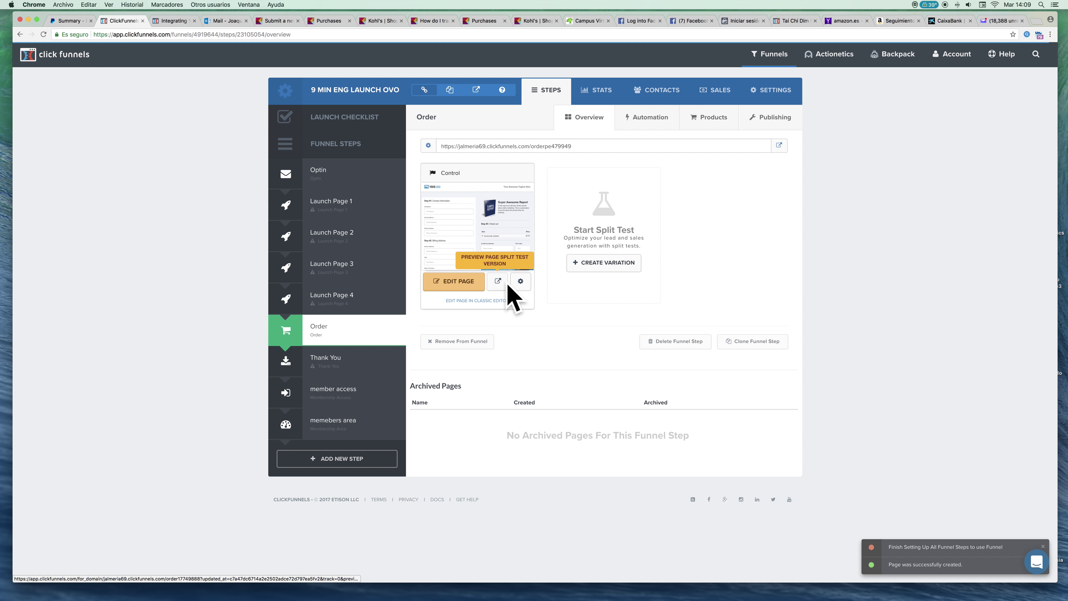
click(497, 283)
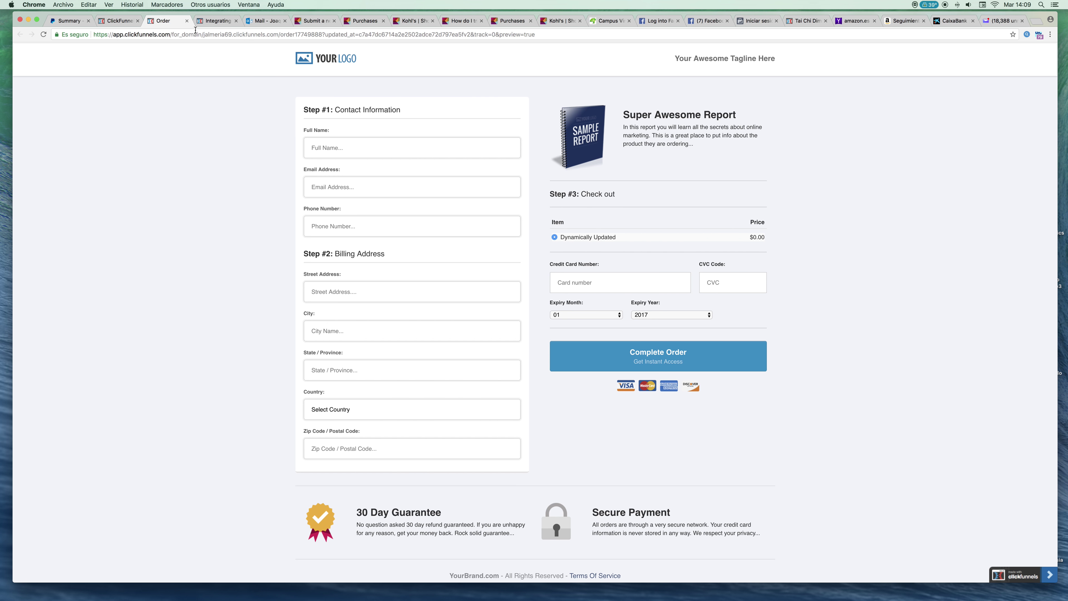
click(187, 21)
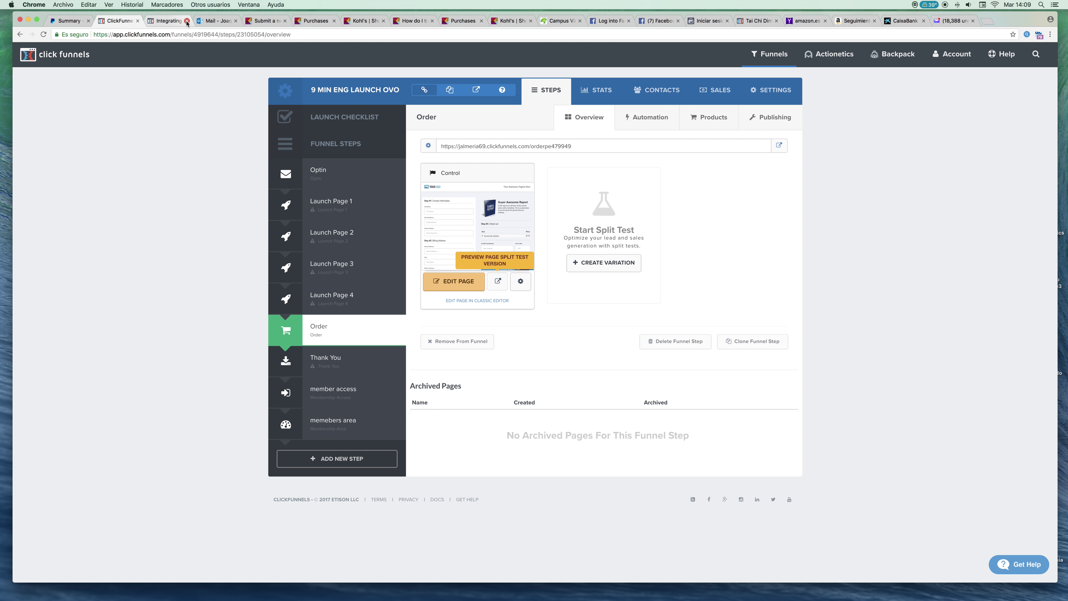
Open the order page for editing and select the "30 Day Guarantee" heading text without changing it
click(462, 283)
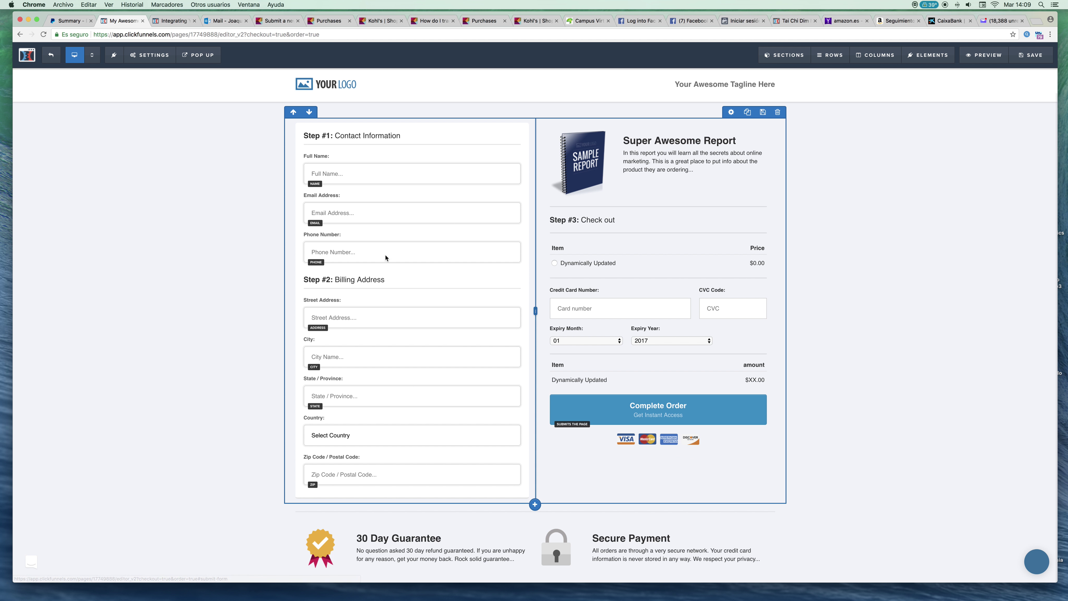
scroll(427, 322, down, 2)
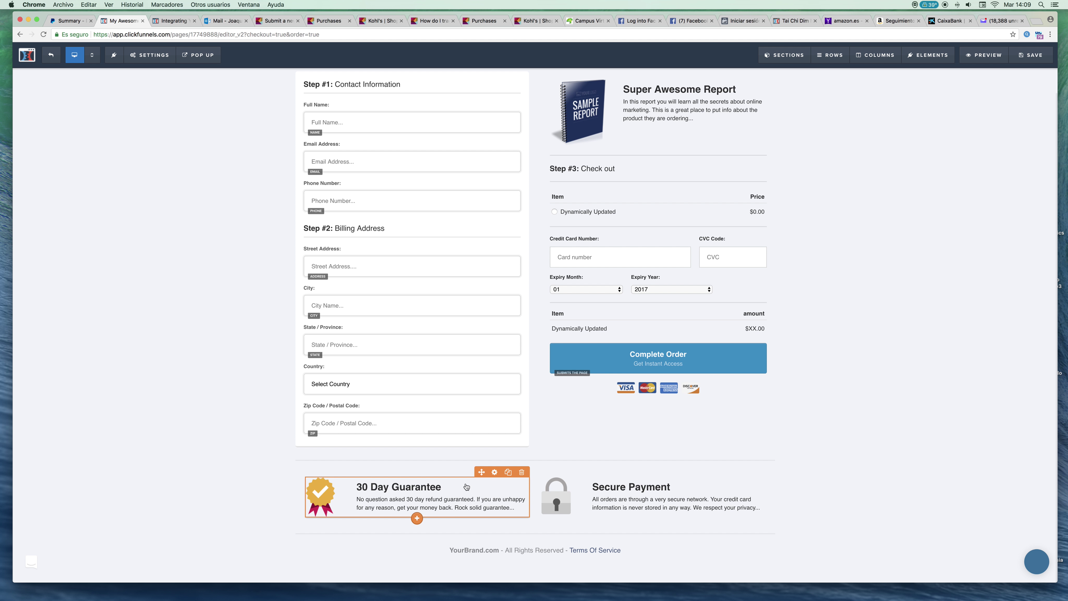
click(436, 500)
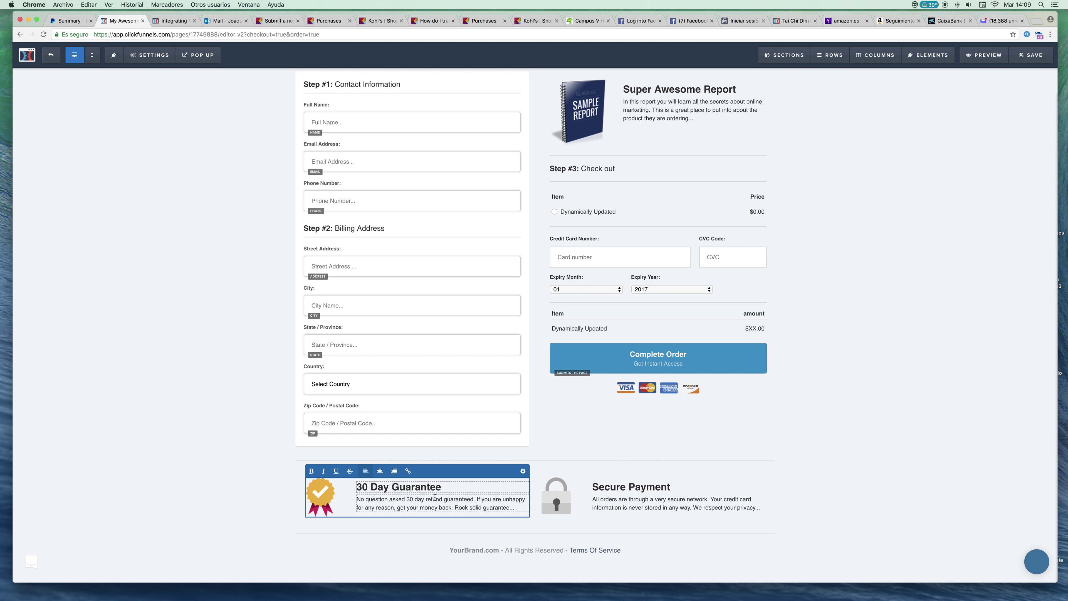
drag(442, 485, 357, 488)
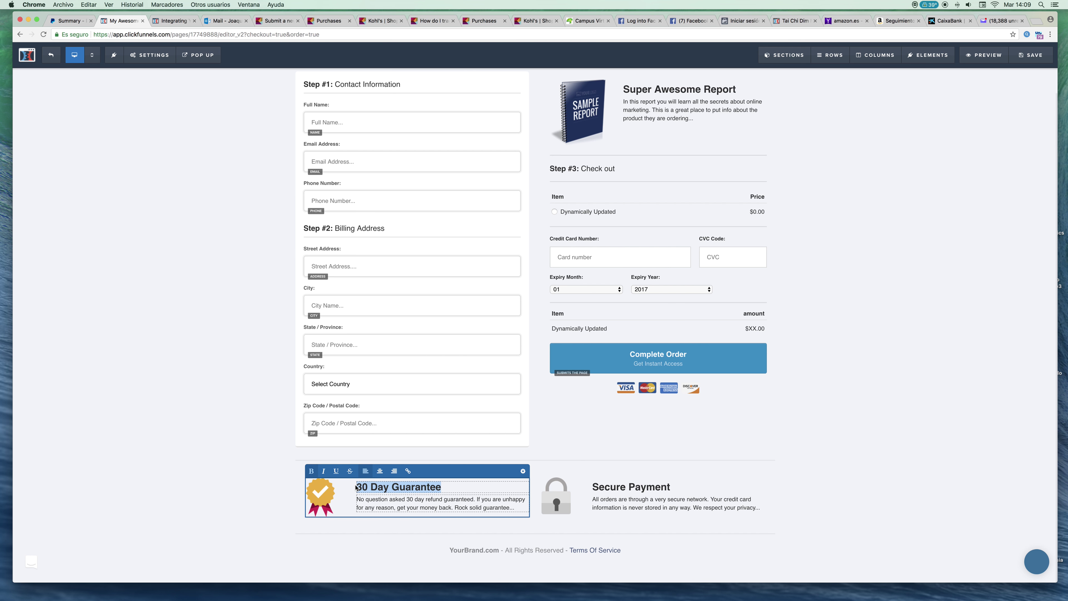
click(688, 444)
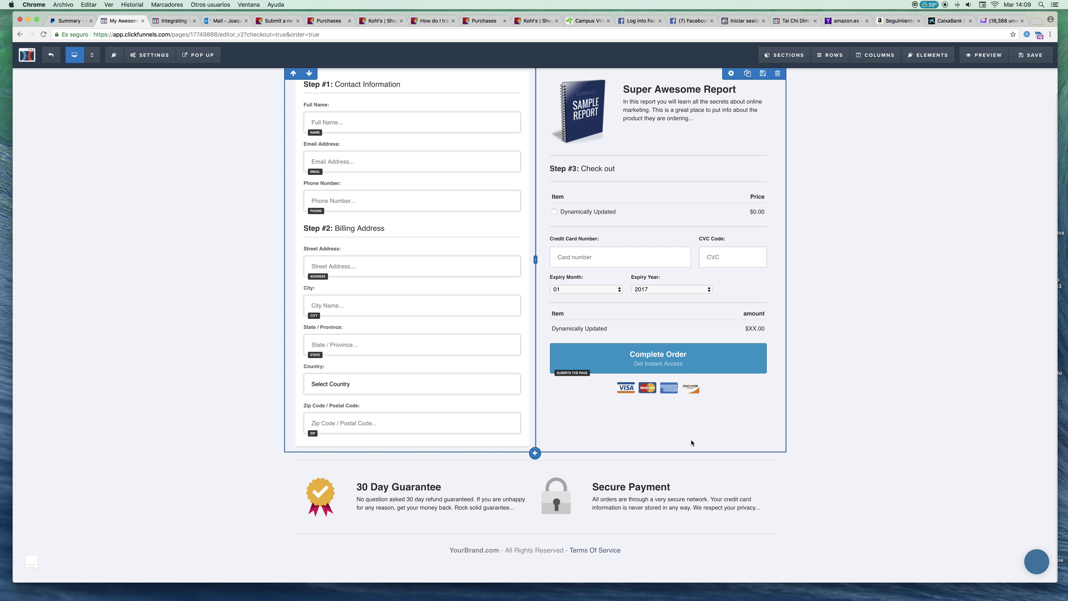
scroll(881, 369, up, 2)
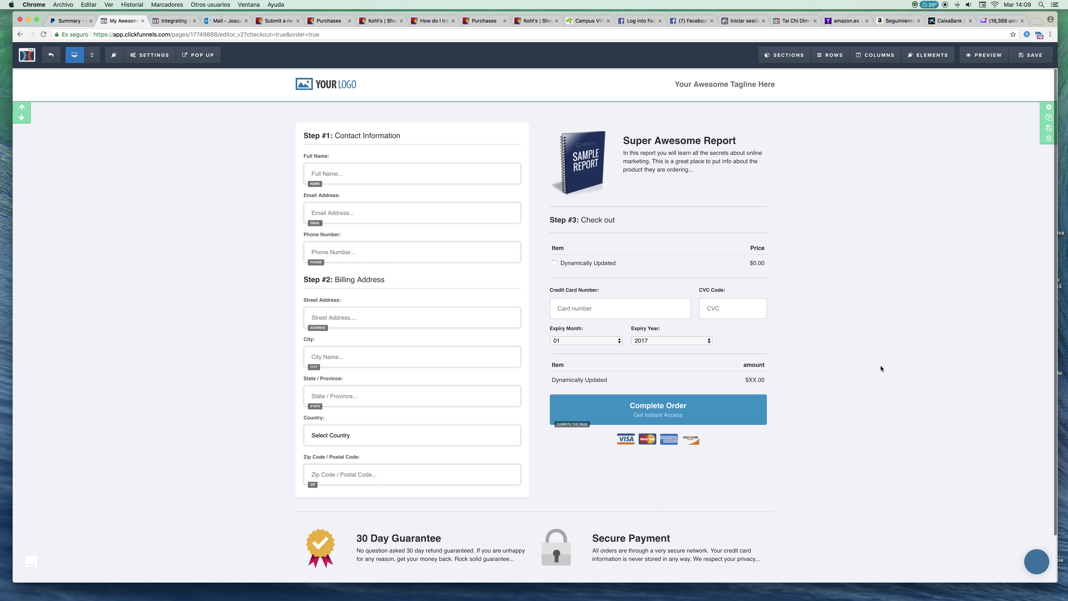
Replace the sample report image with the green book cover of the meditating woman from the uploaded images
click(591, 163)
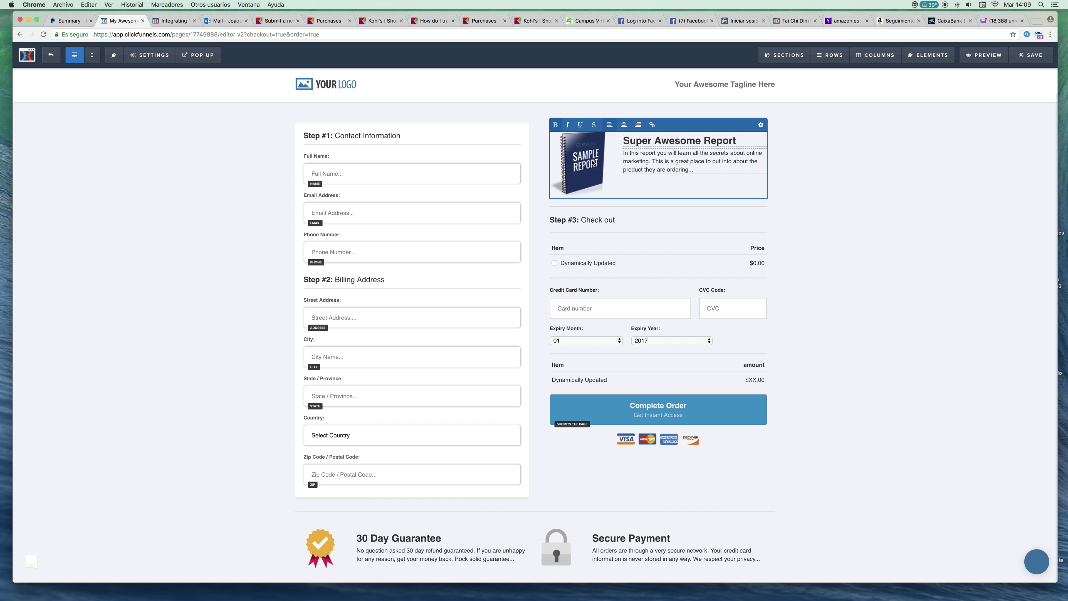
click(760, 127)
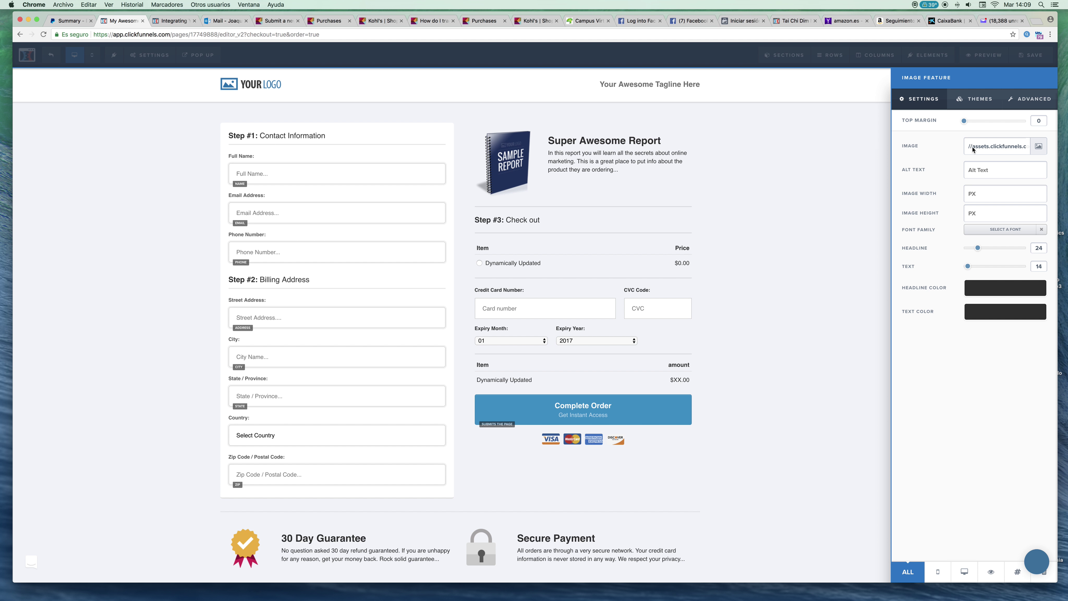
click(1039, 146)
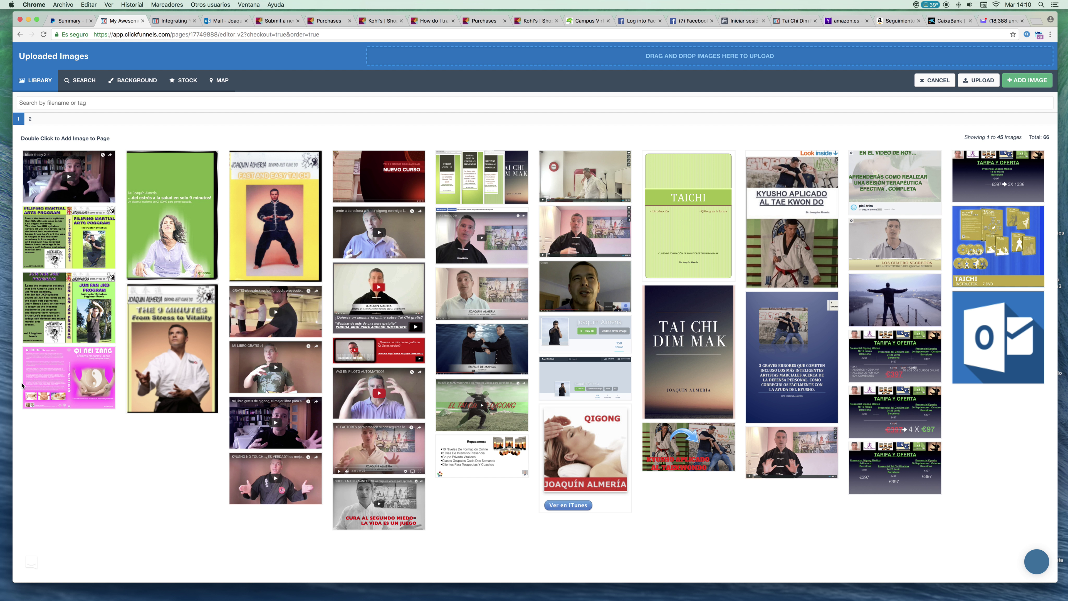
click(172, 239)
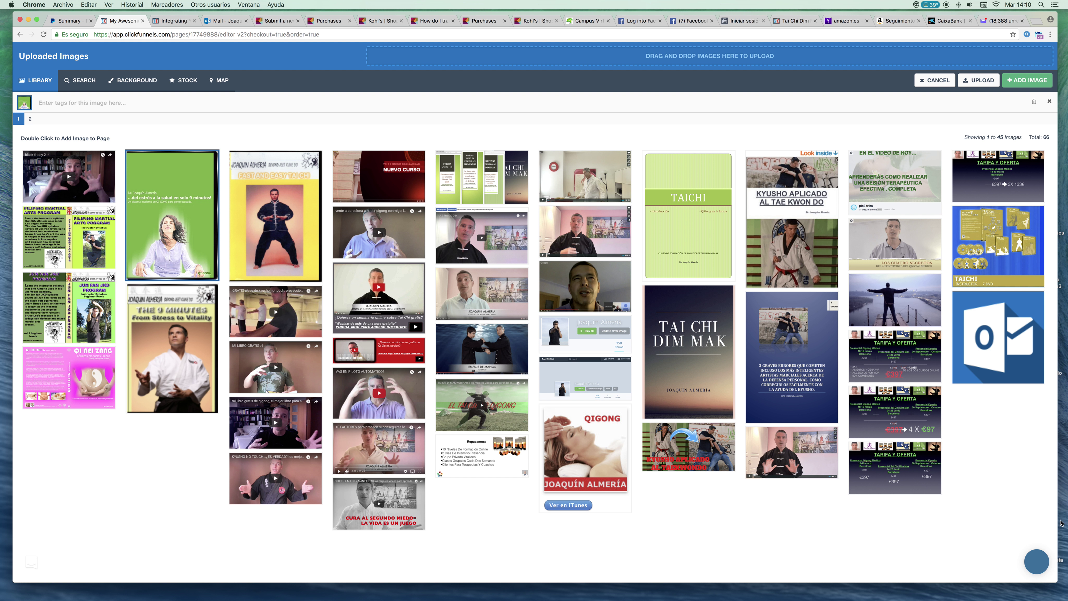
click(1035, 80)
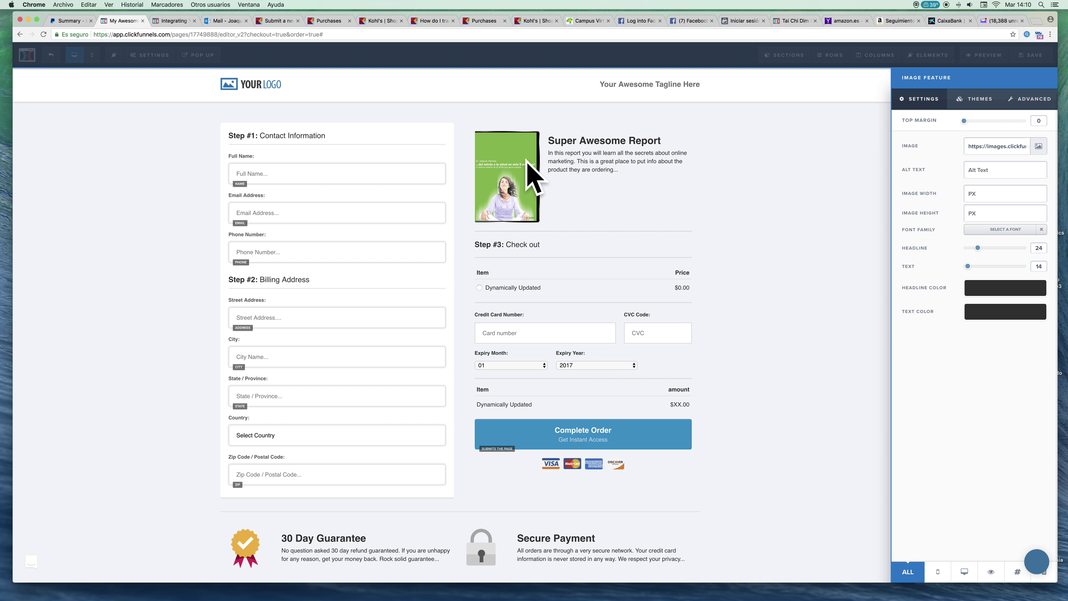
Change the "Super Awesome Report" headline to "Super progrma master martita"
click(609, 141)
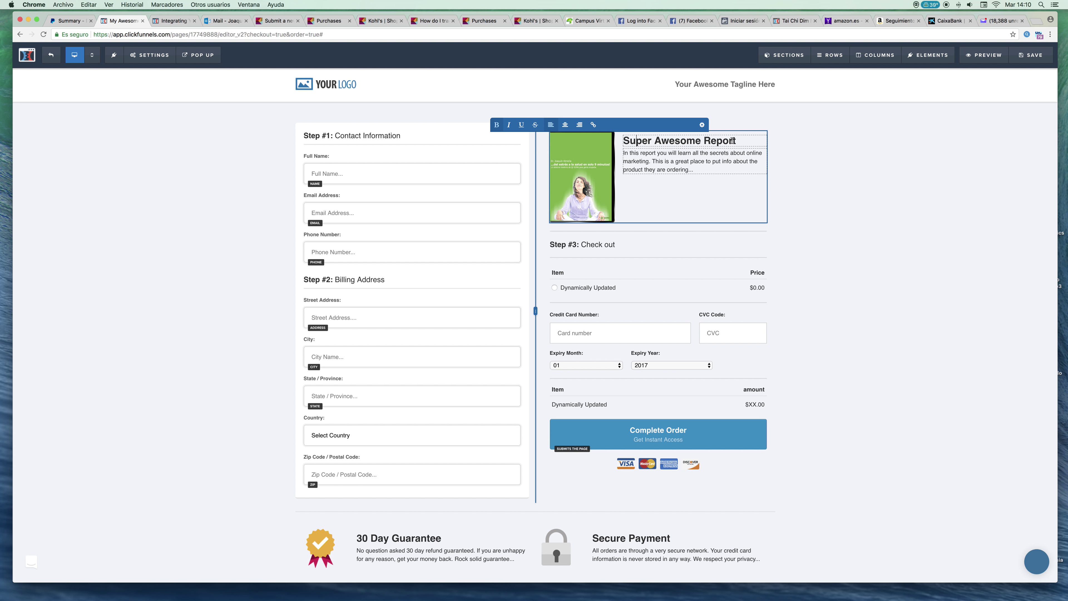
key(BackSpace)
key(BackSpace)
key(BackSpace)
key(BackSpace)
key(BackSpace)
key(BackSpace)
key(BackSpace)
key(BackSpace)
key(BackSpace)
key(BackSpace)
key(BackSpace)
text(progrma master)
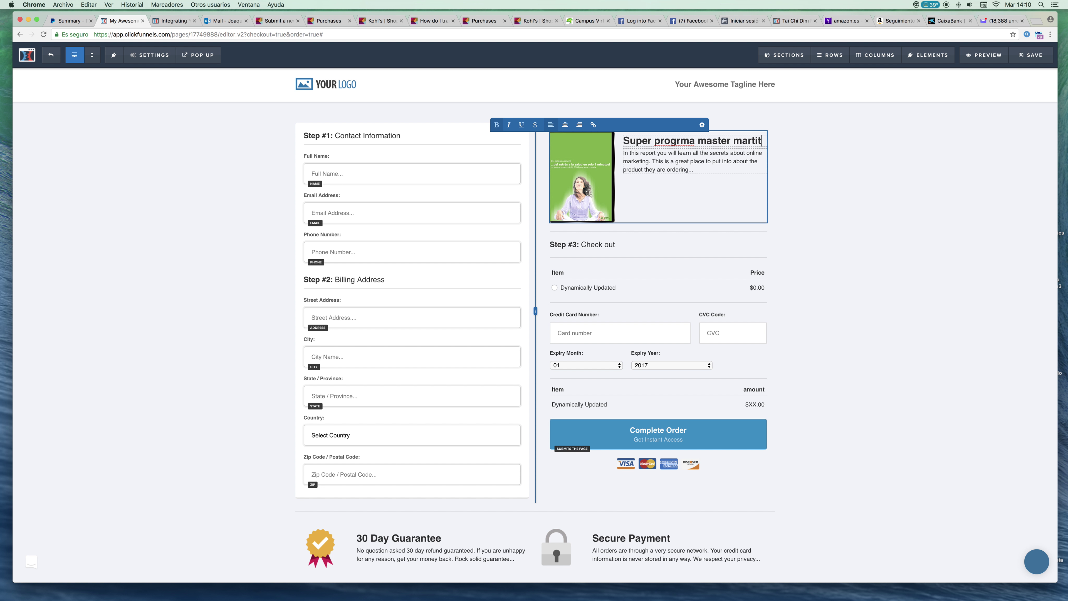
text(martita)
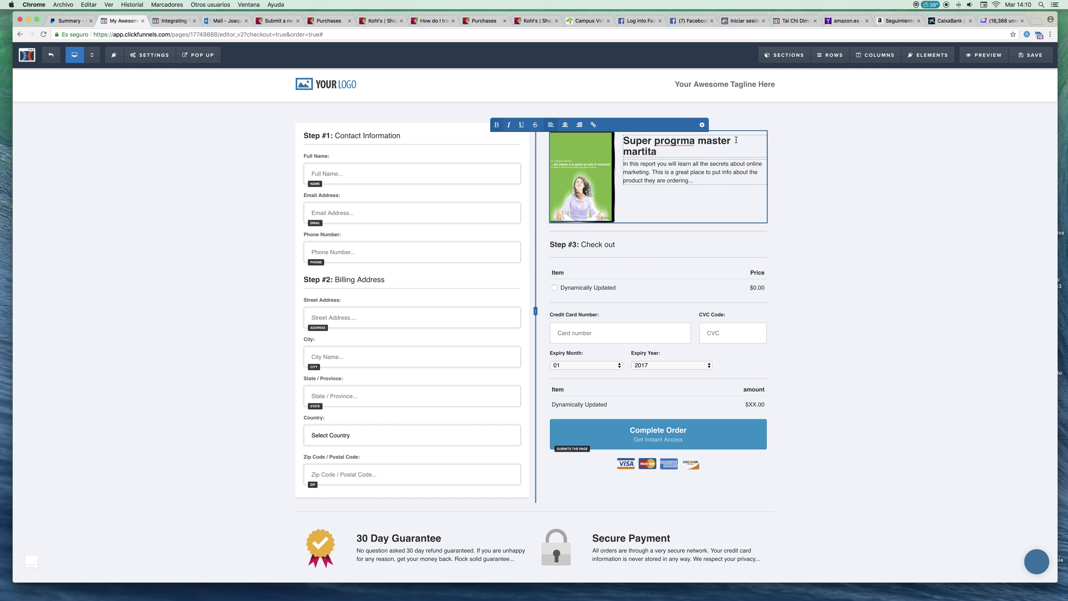
click(805, 151)
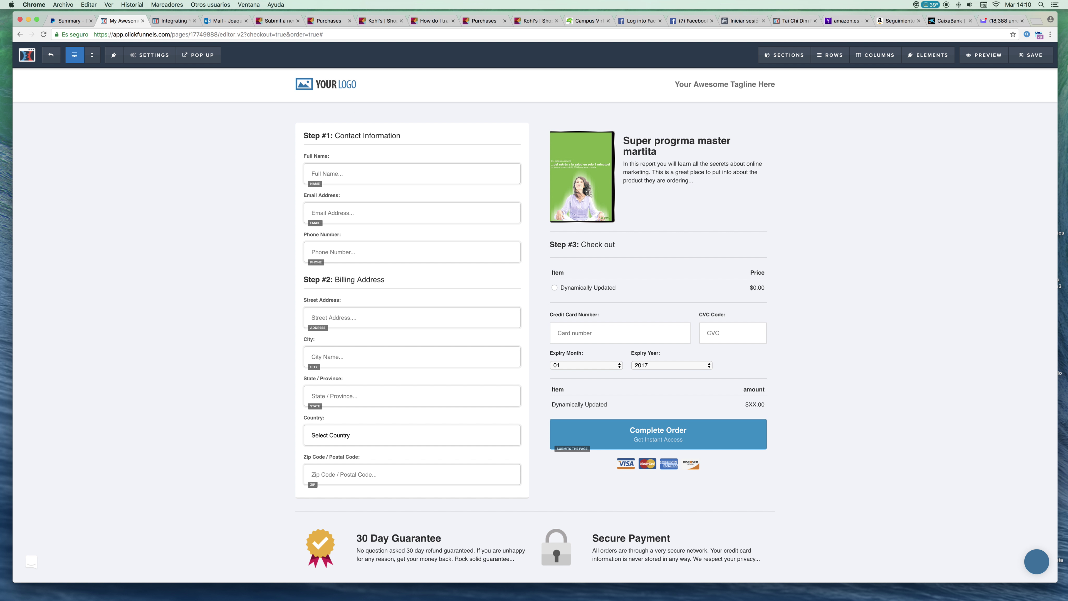
Save the order page, dismiss the SEO metadata settings and exit the page editor
click(1038, 60)
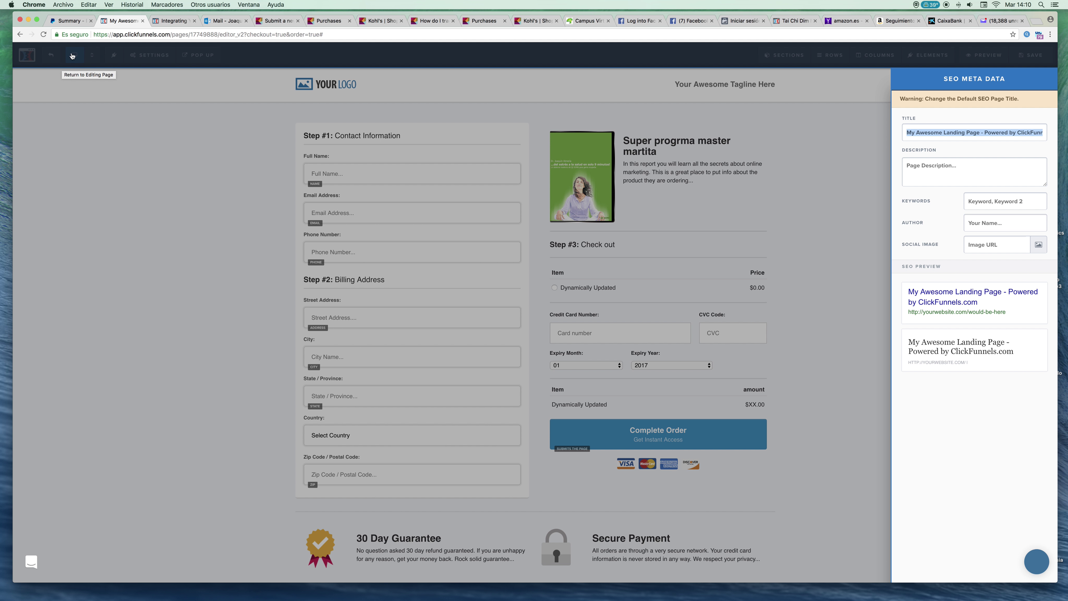
click(871, 149)
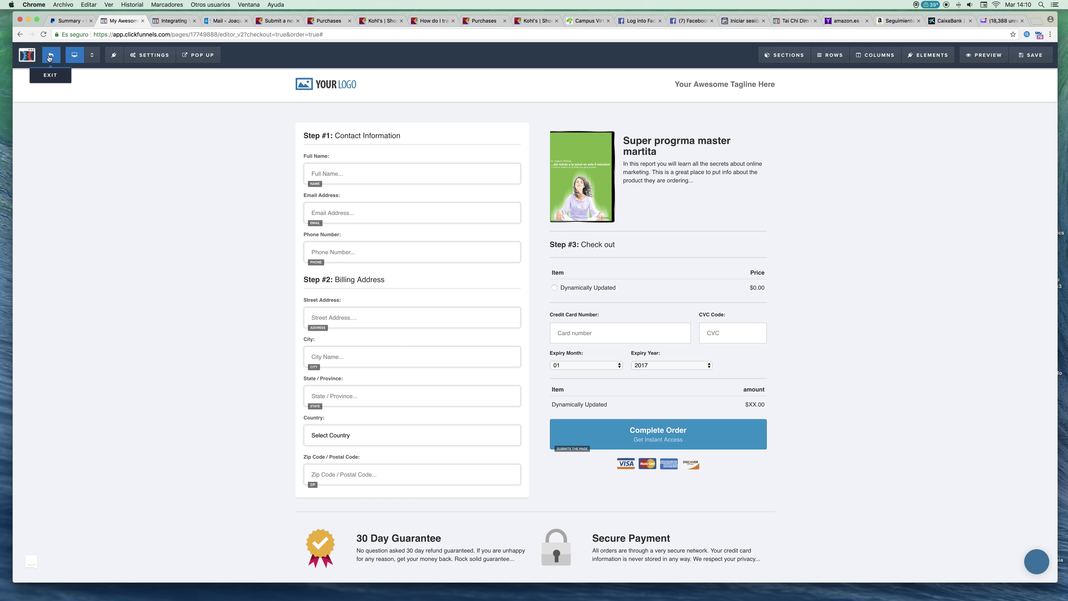
click(49, 57)
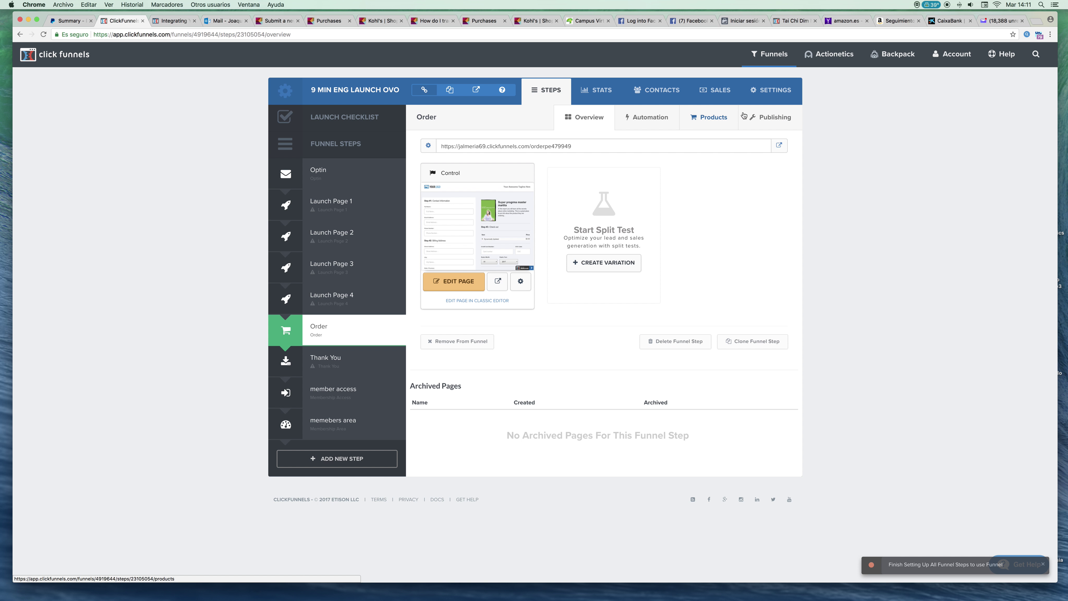
Add a new product to the Order step, named "super master de martita", with Stripe as billing integration
click(711, 121)
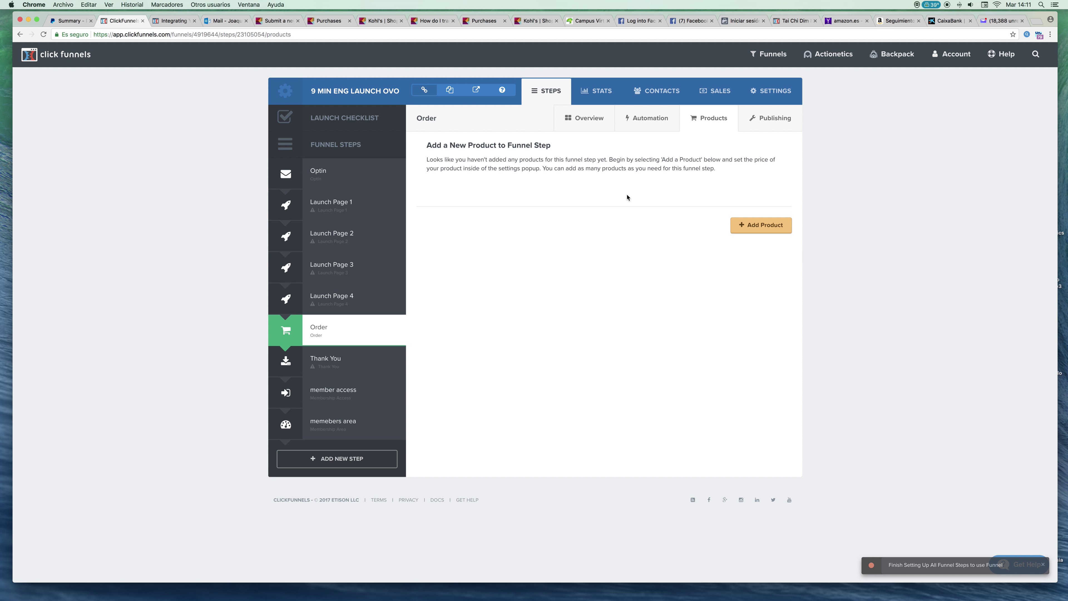
click(764, 230)
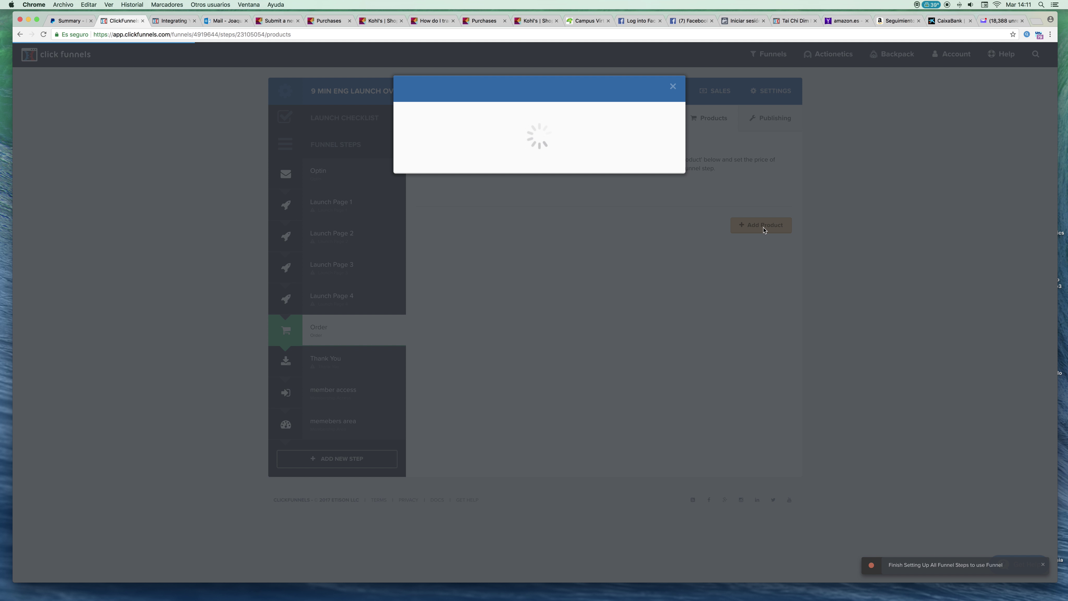
click(441, 145)
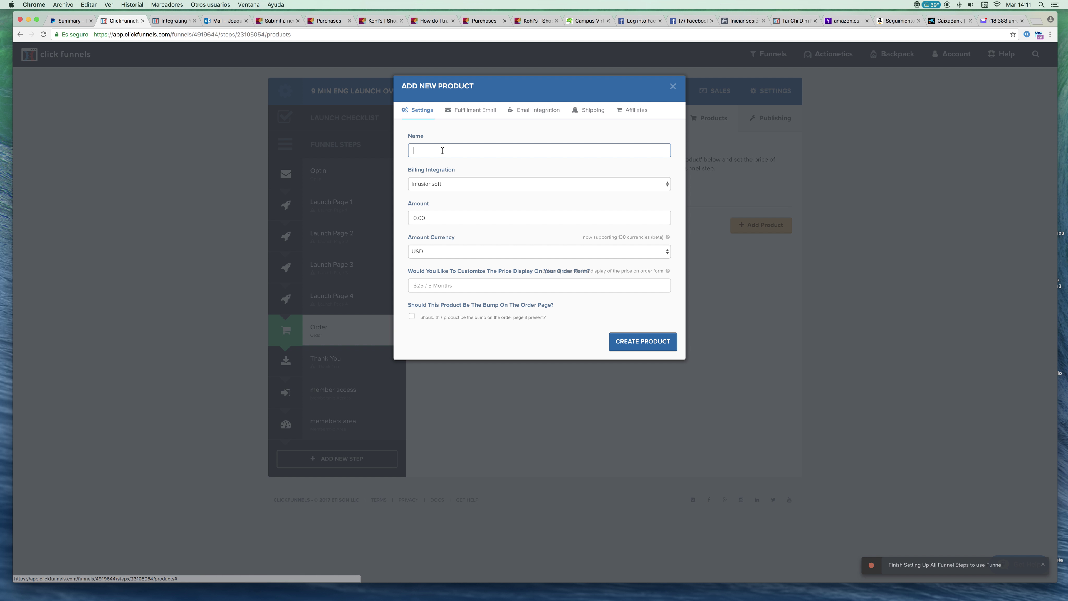
text(master de martita)
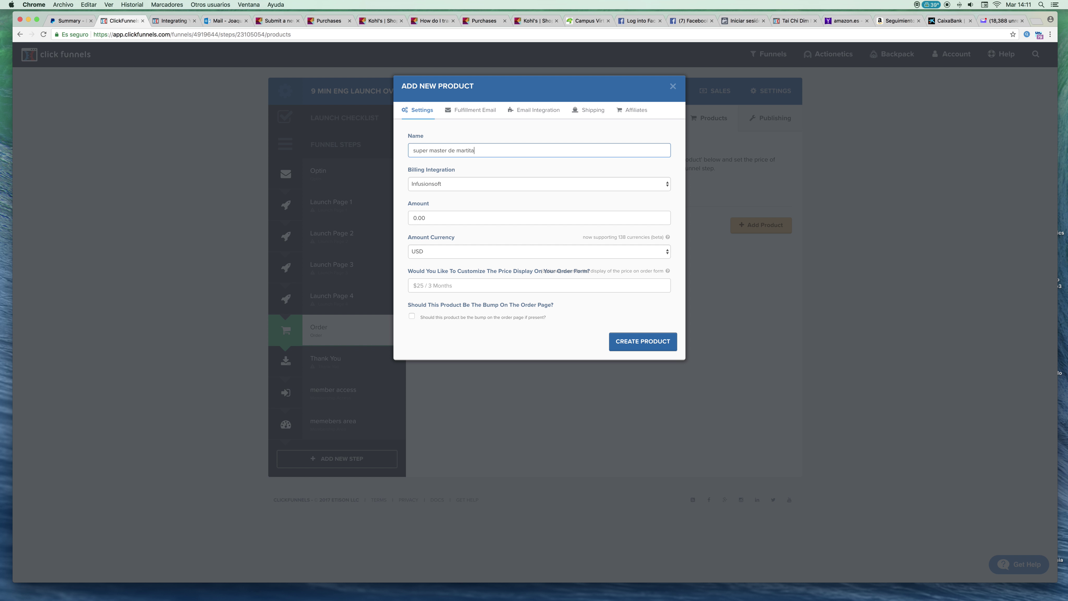
click(442, 188)
click(425, 202)
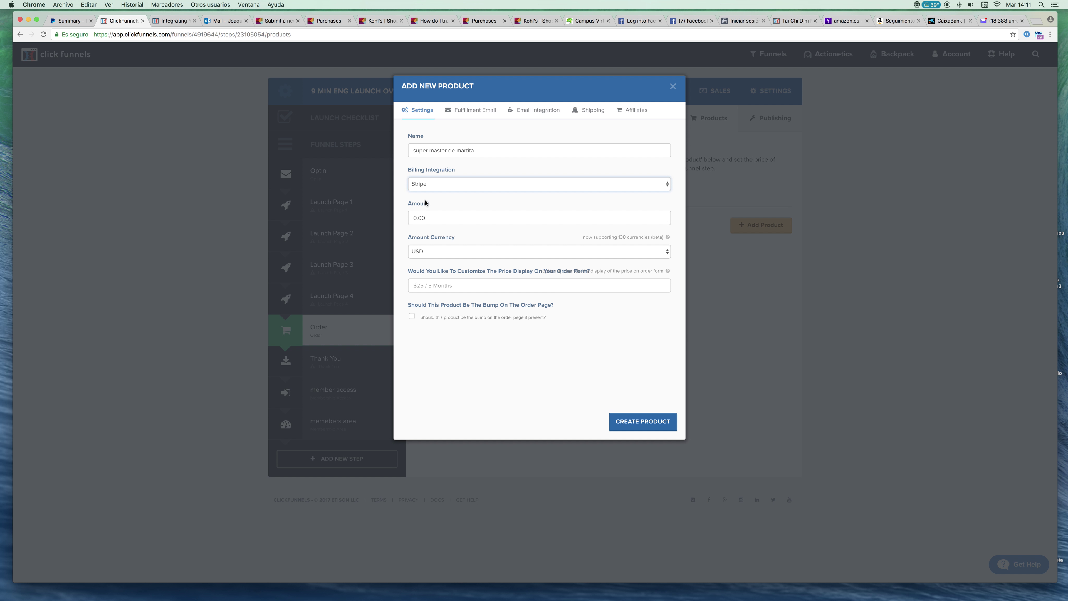
Set the product's amount to 3000 and its currency to EUR
click(434, 219)
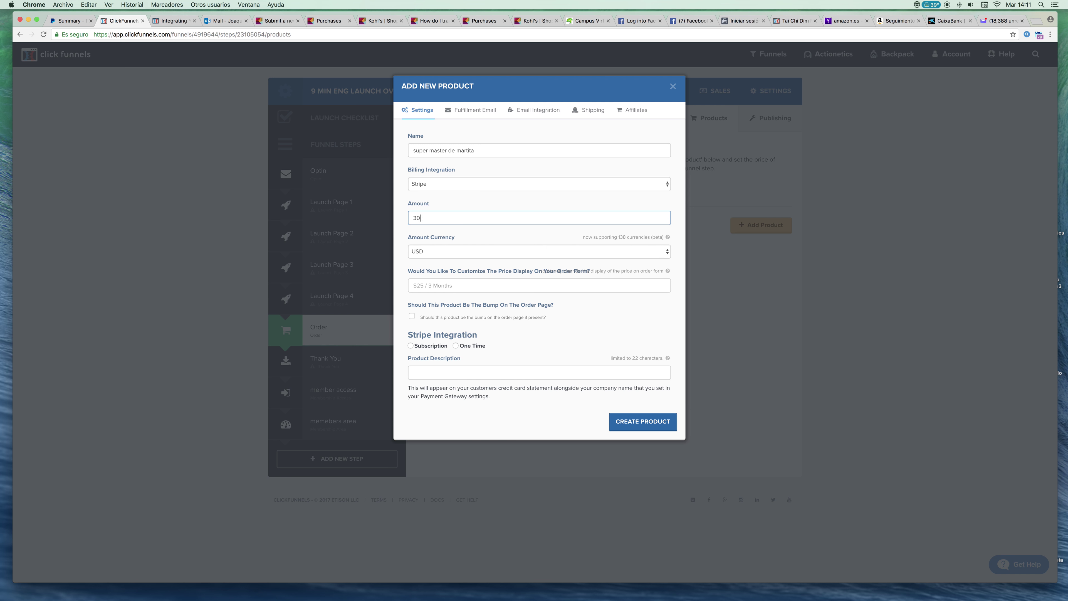
click(490, 251)
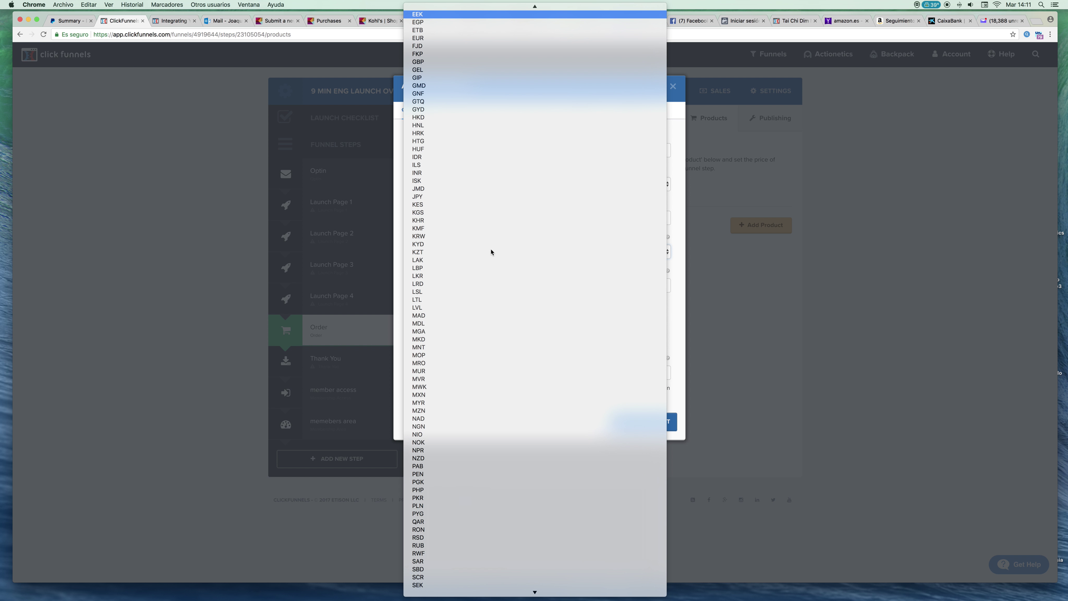
key(Down)
key(Down)
key(Down)
key(Down)
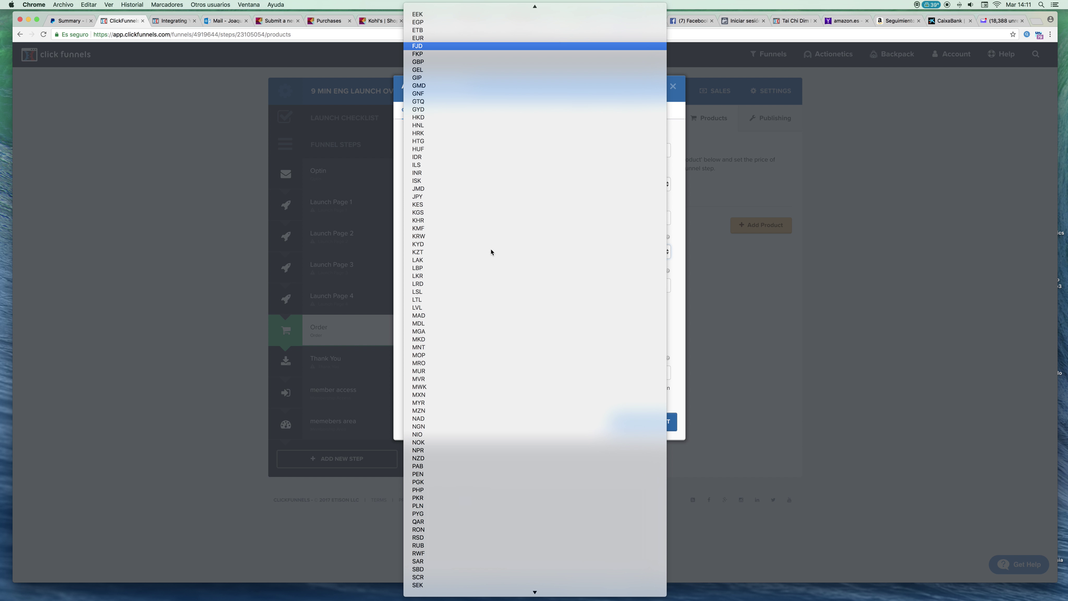
key(e)
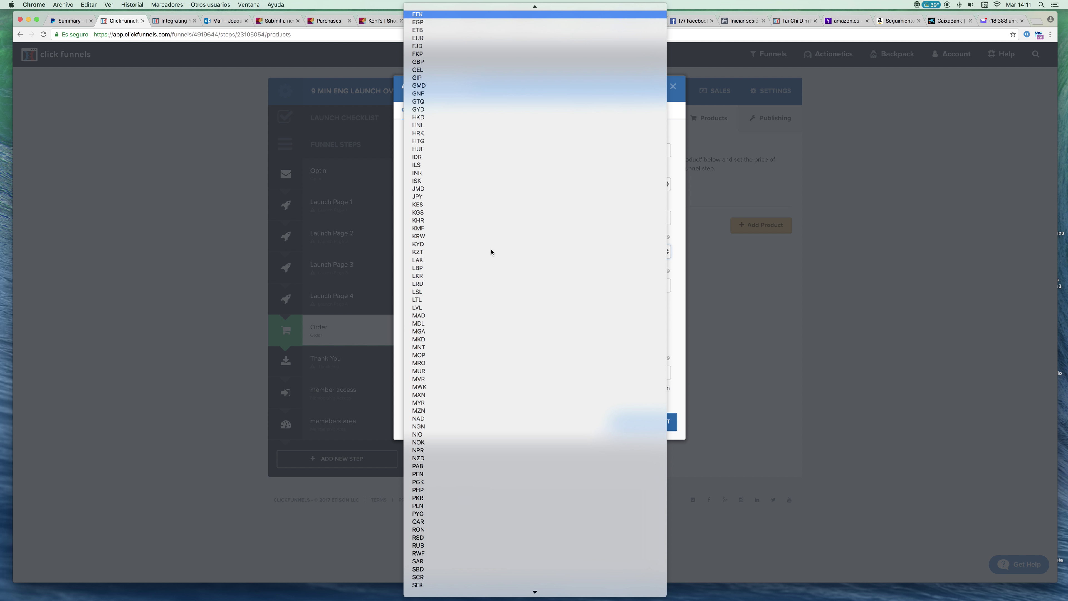
key(u)
key(Escape)
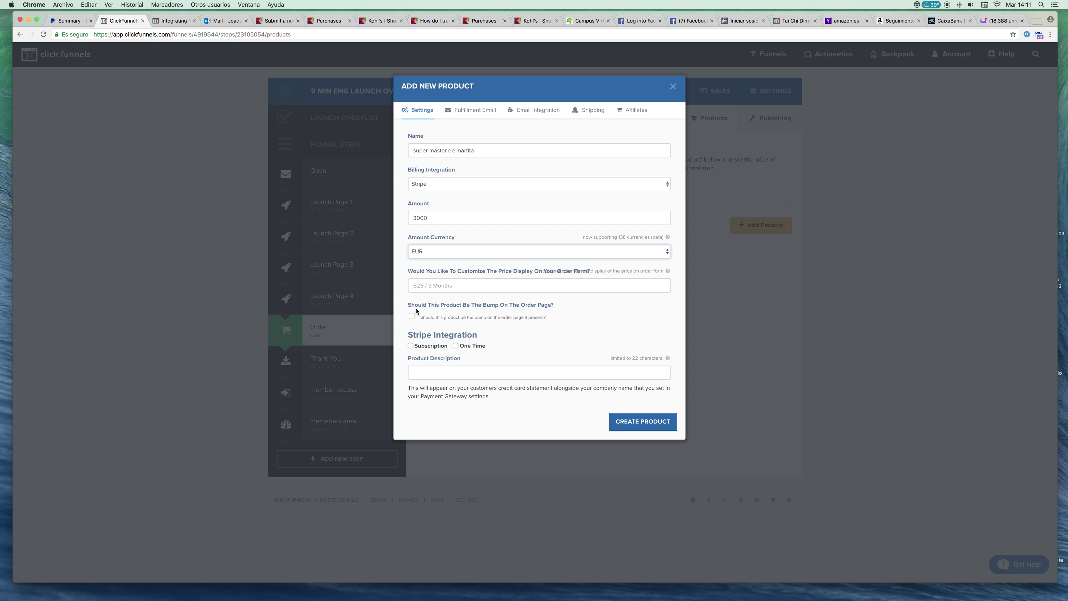
Set the Stripe payment to One Time, enter a short product description and create the product
click(456, 346)
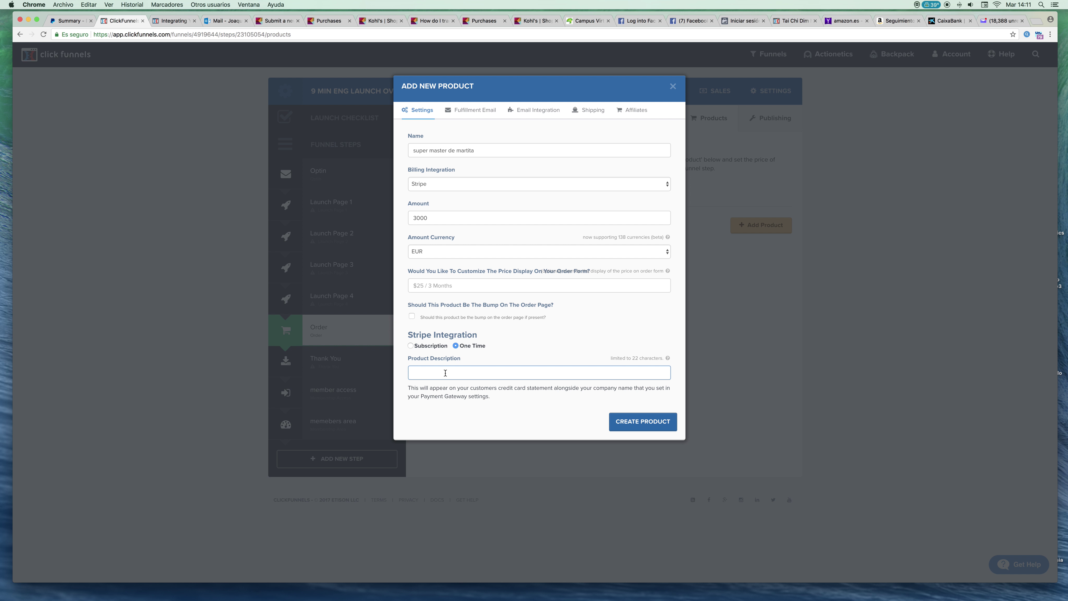
text(mae)
text(ter)
text(marta)
click(642, 422)
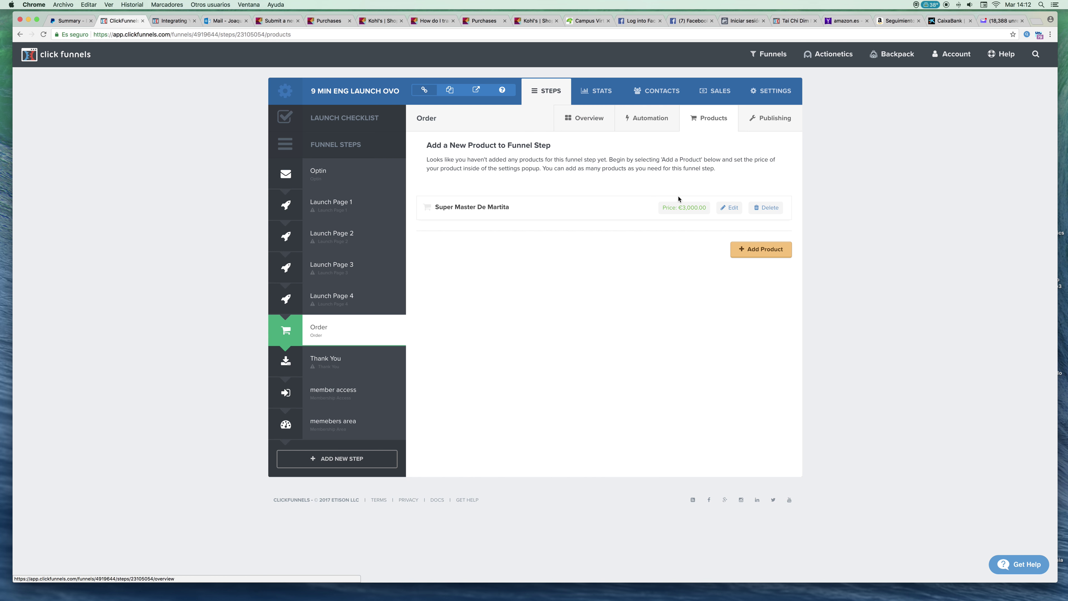
Return to the Order step's overview and preview the order page with the new product
click(583, 121)
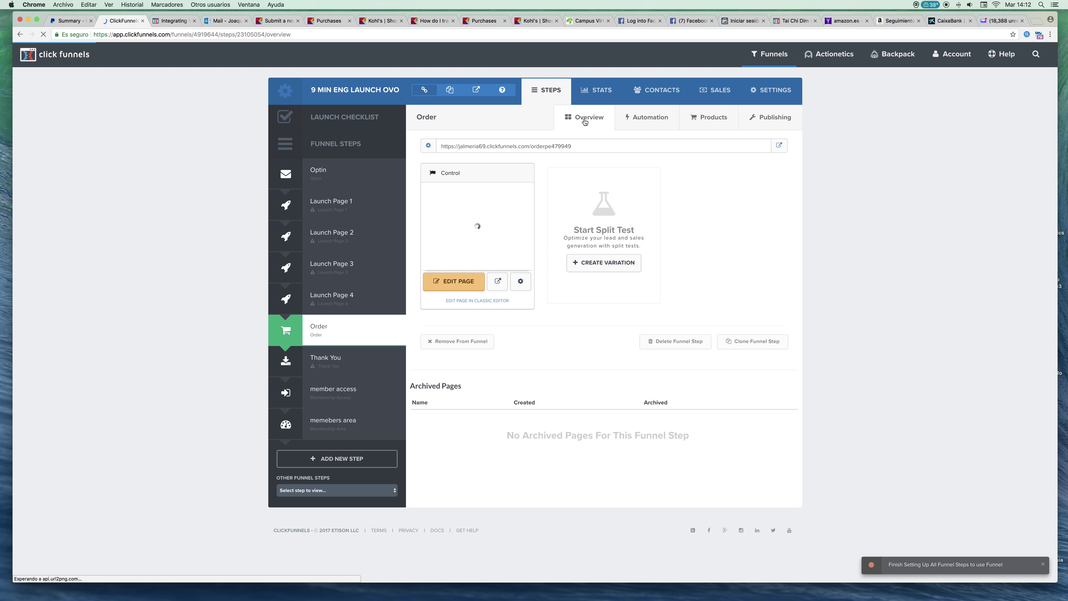
click(503, 288)
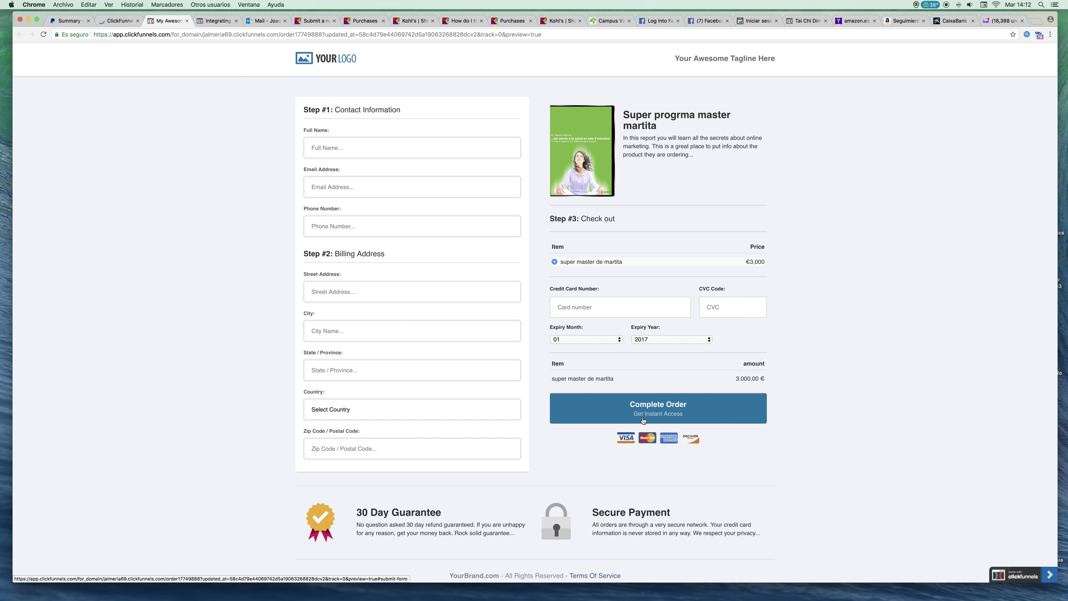
Add another product to the Order step, named "downsale", with Stripe as billing integration
click(119, 21)
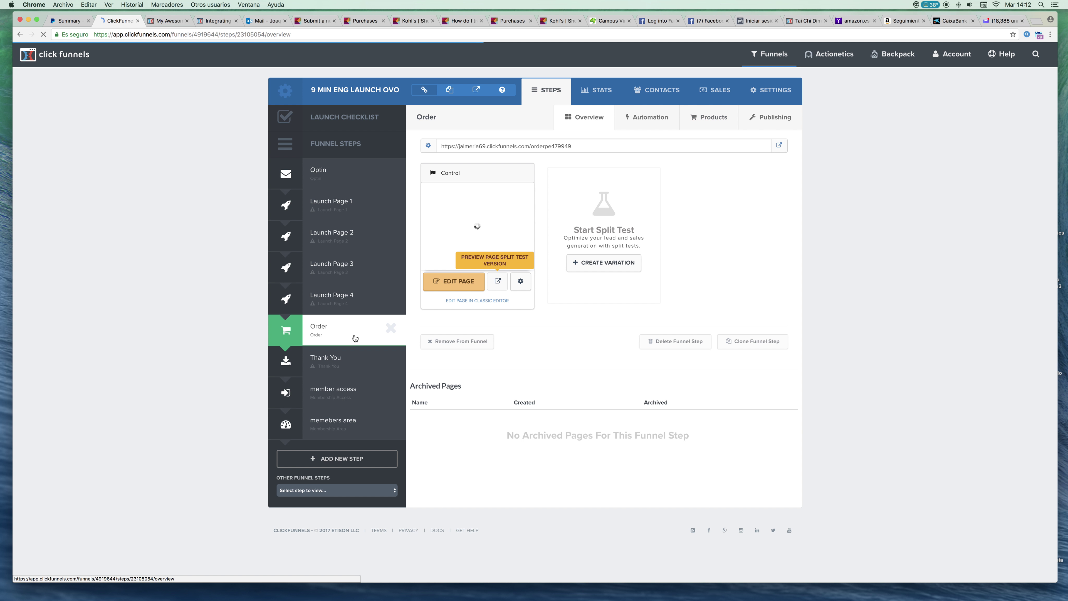
click(712, 119)
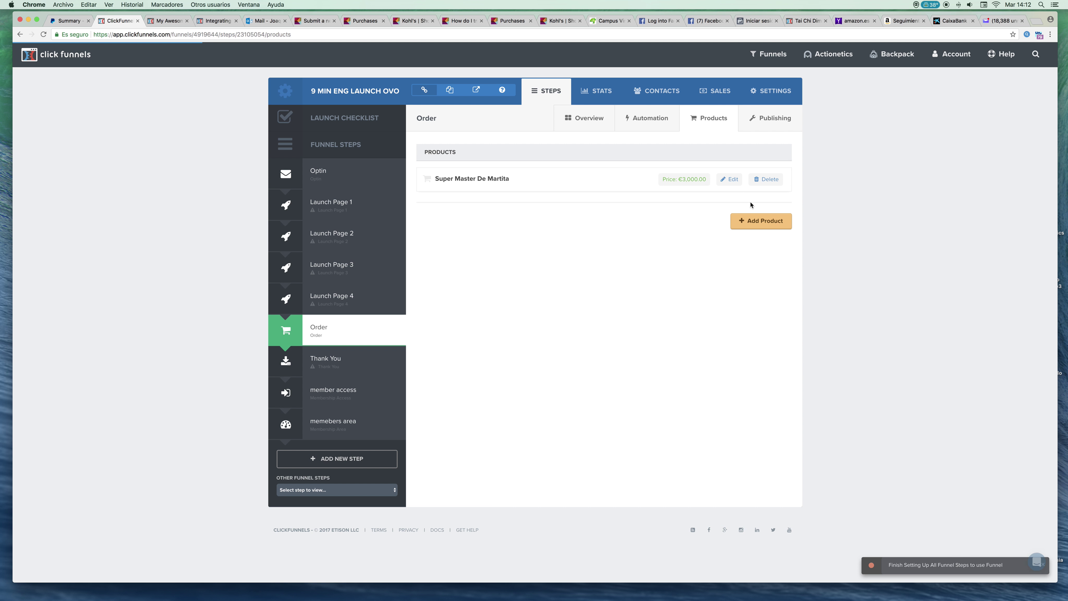
click(775, 227)
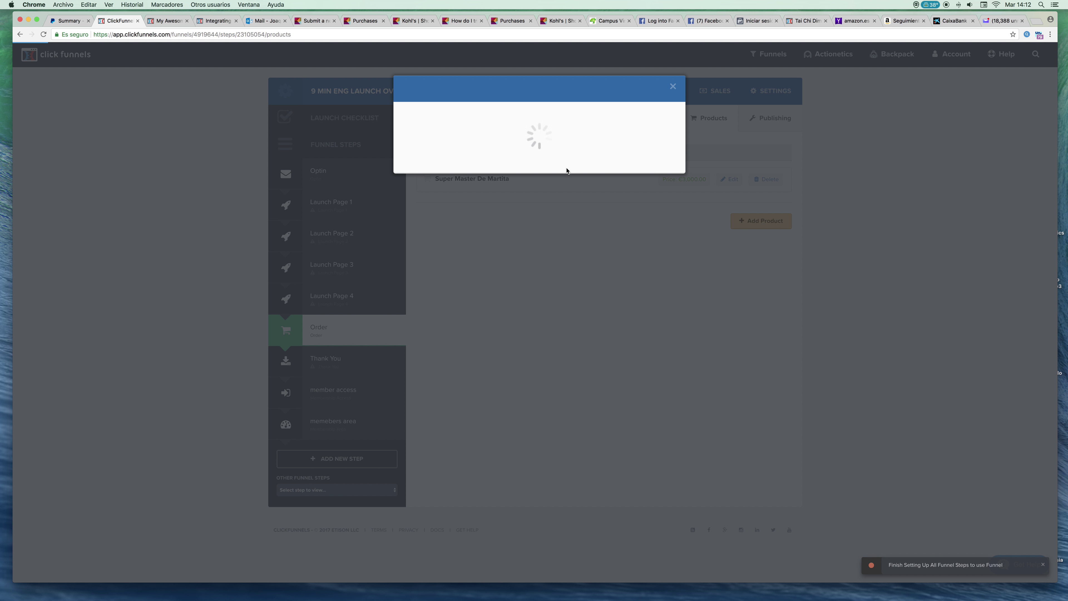
click(447, 152)
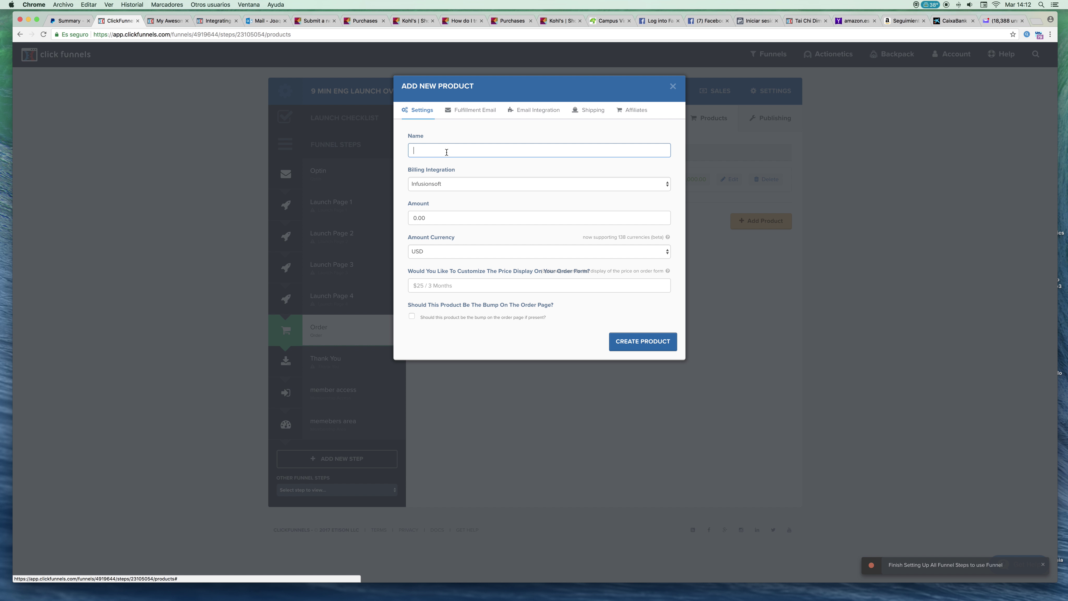
text(downsale)
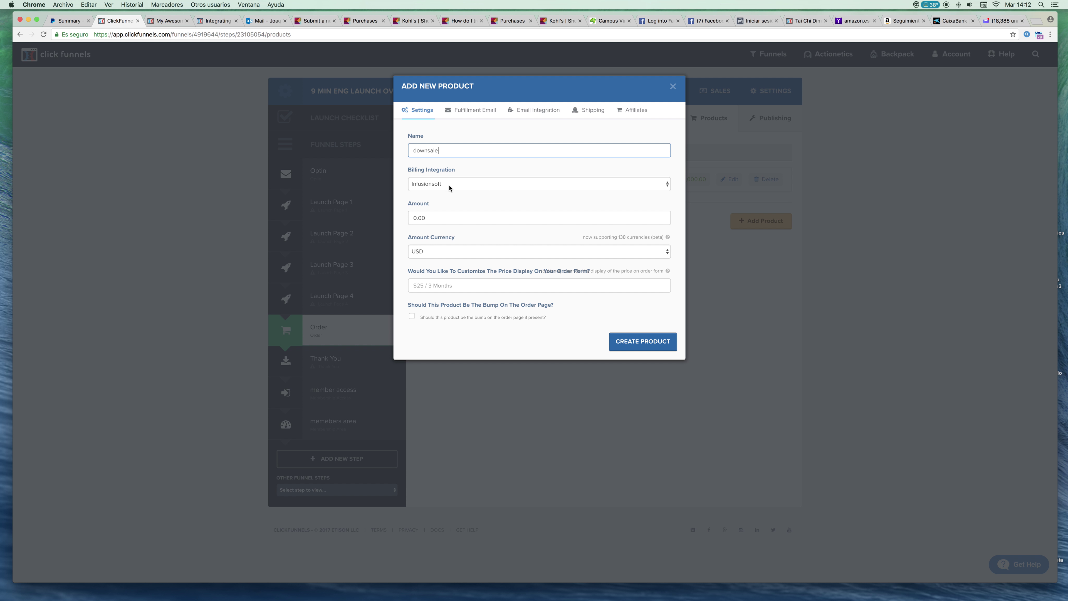
click(433, 186)
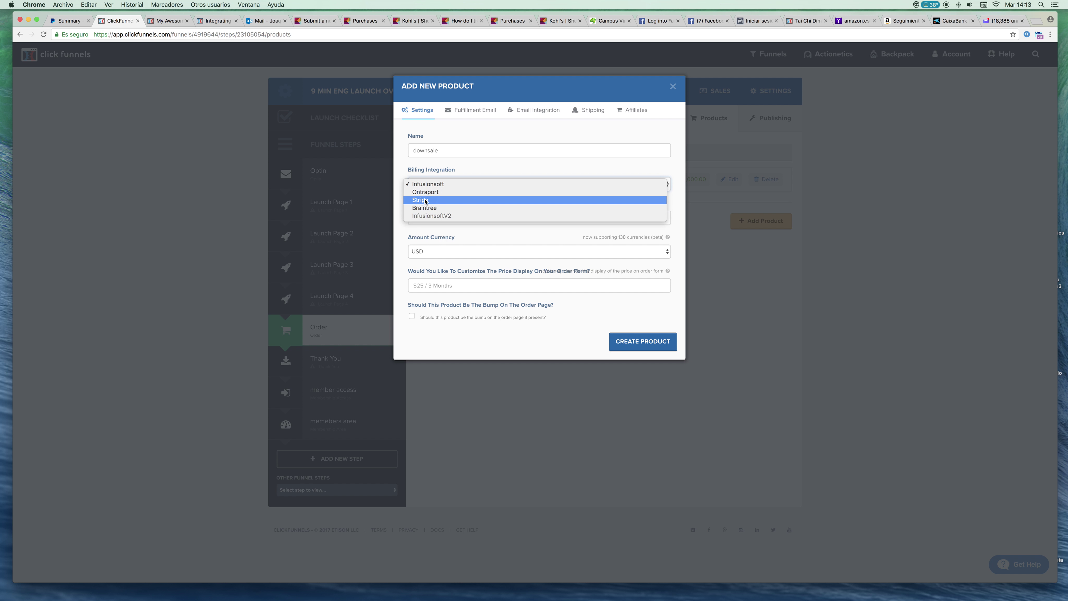
click(425, 201)
Set the downsale product's amount to 500 and its currency to EUR
click(431, 218)
key(BackSpace)
key(BackSpace)
key(BackSpace)
text(500)
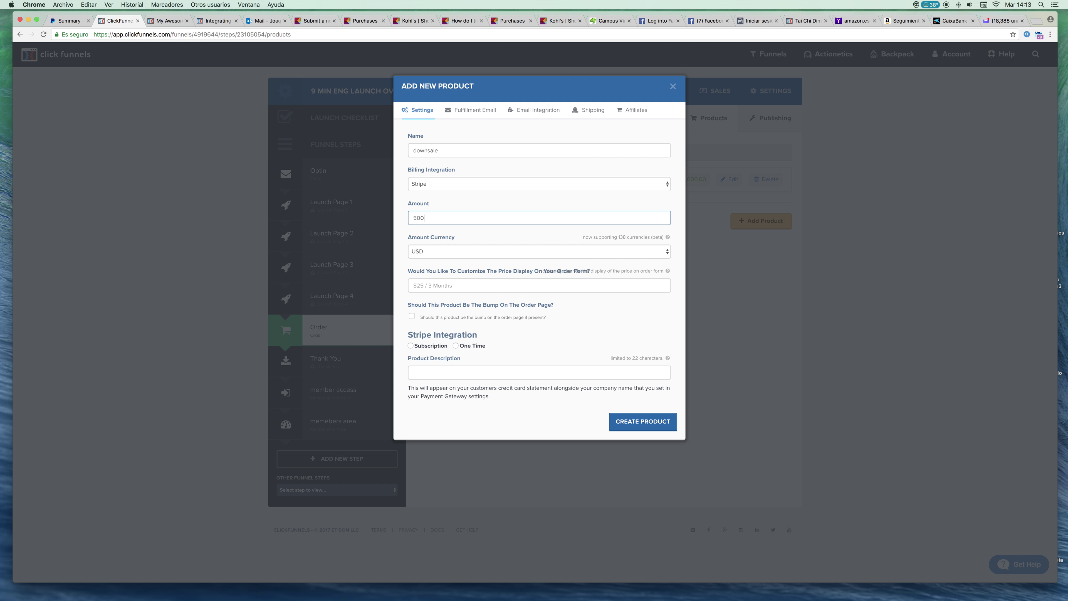
click(457, 254)
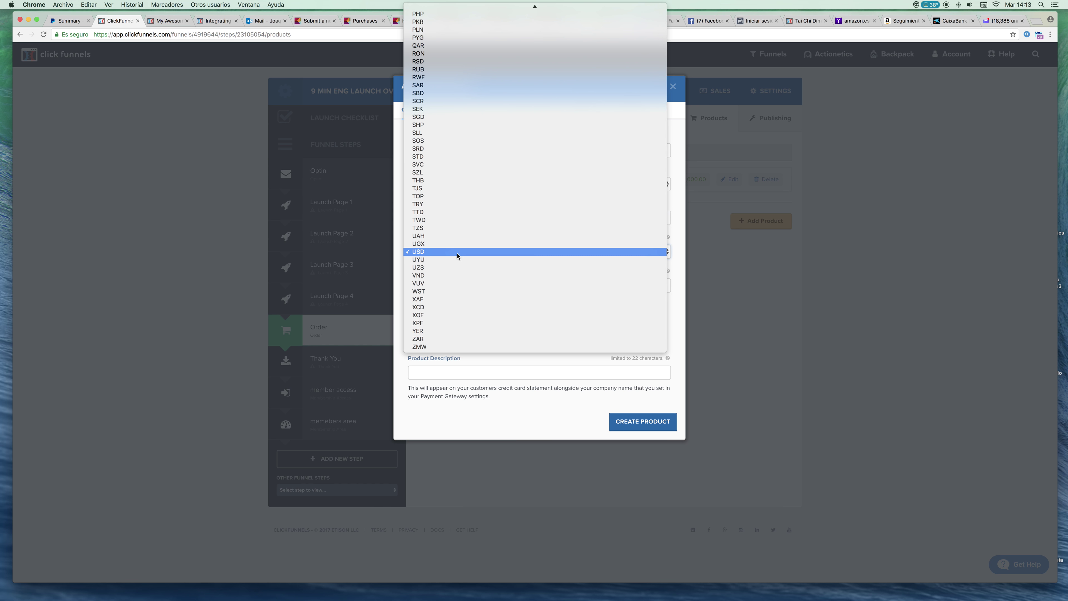
key(e)
key(u)
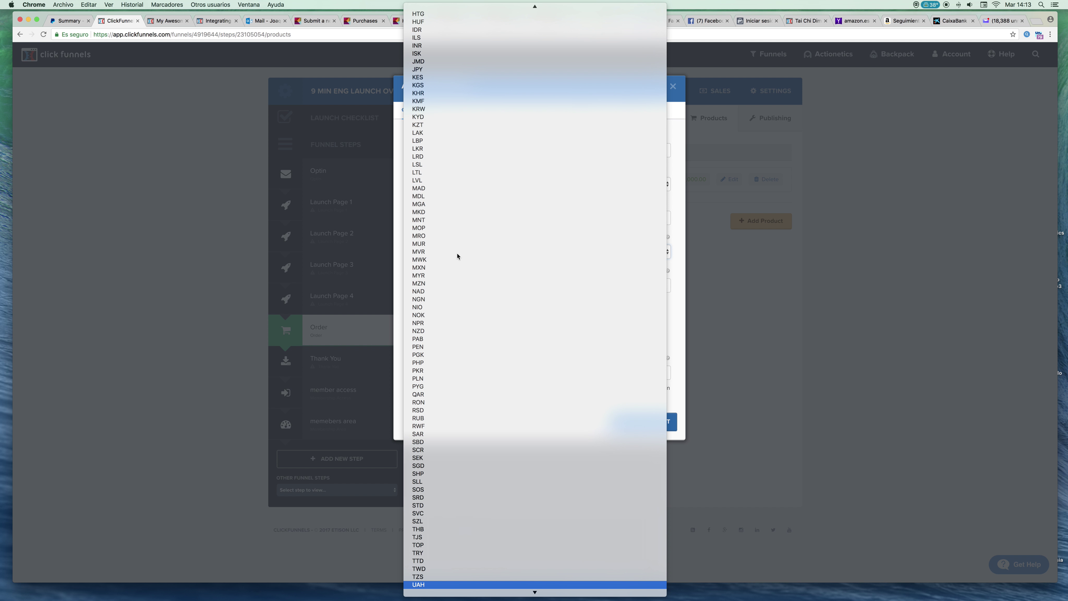
key(e)
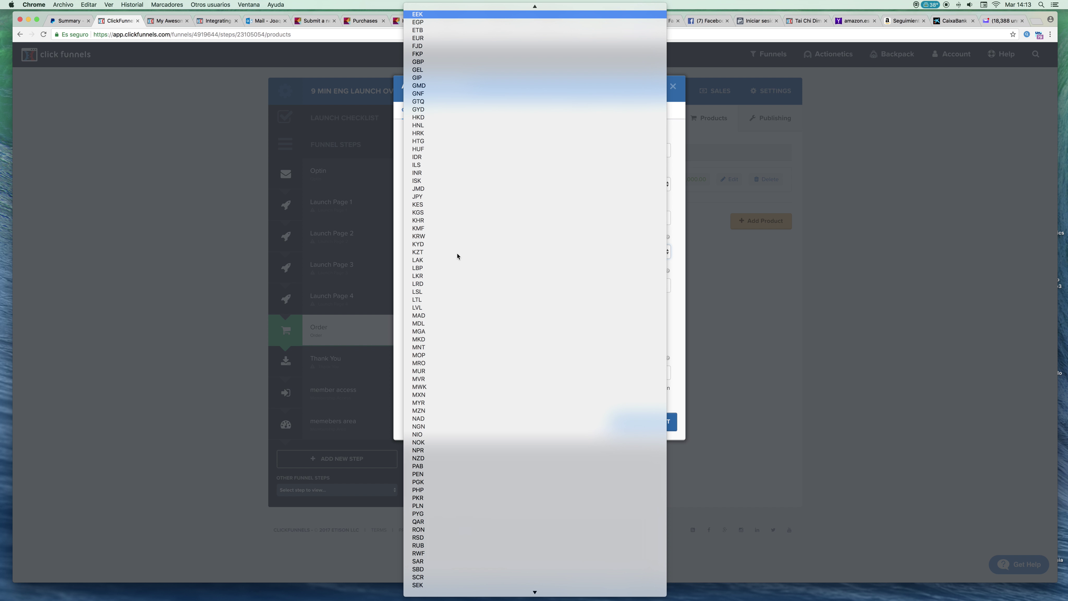
key(Down)
key(Down)
key(Down)
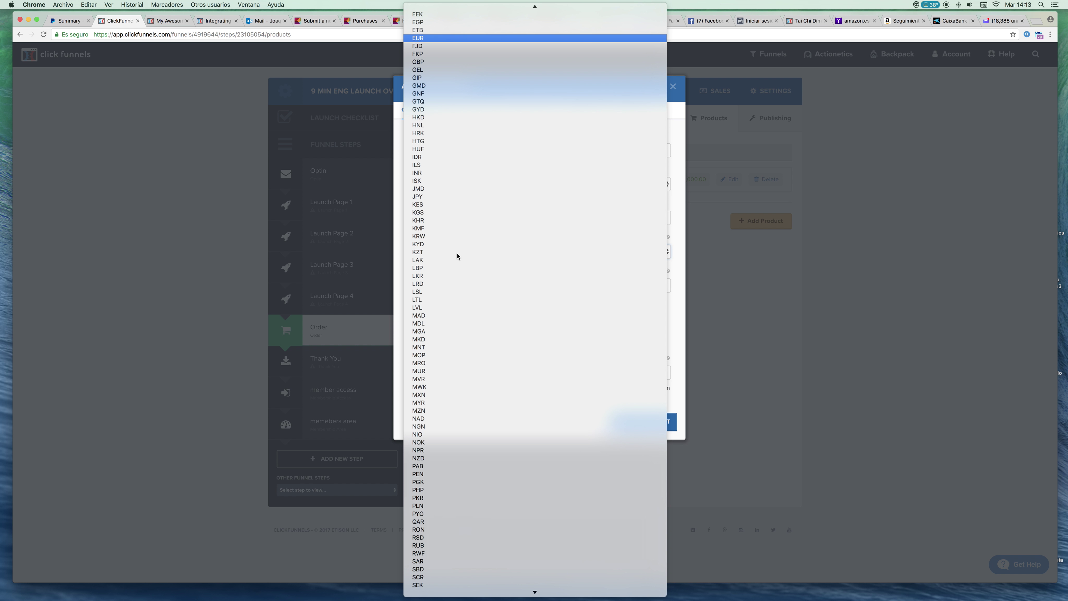
key(Return)
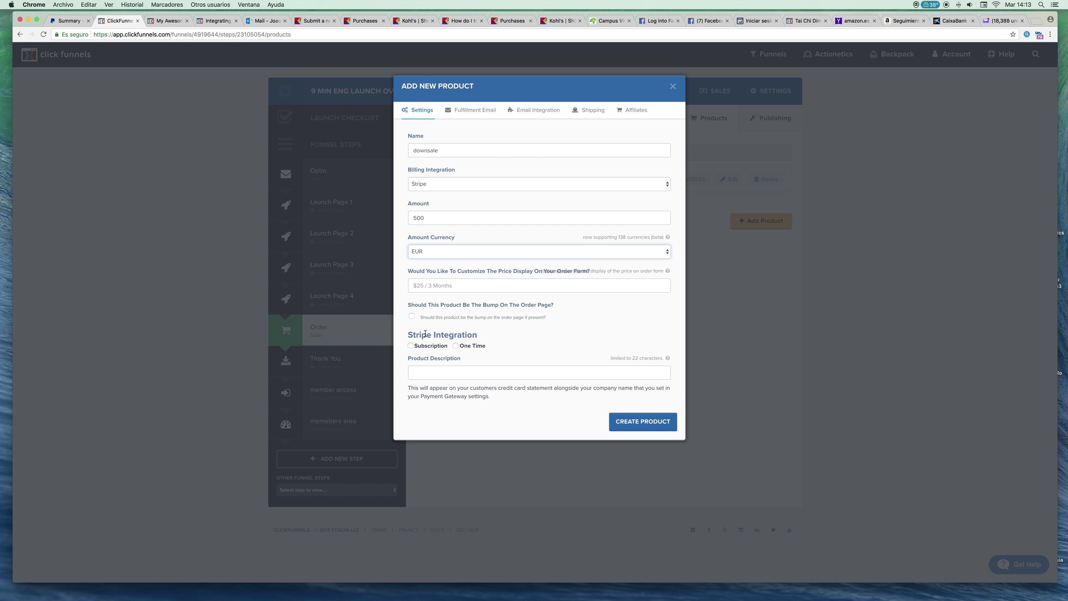
Set the downsale product's Stripe payment to One Time, enter "downsale" as product description and create the product
click(456, 346)
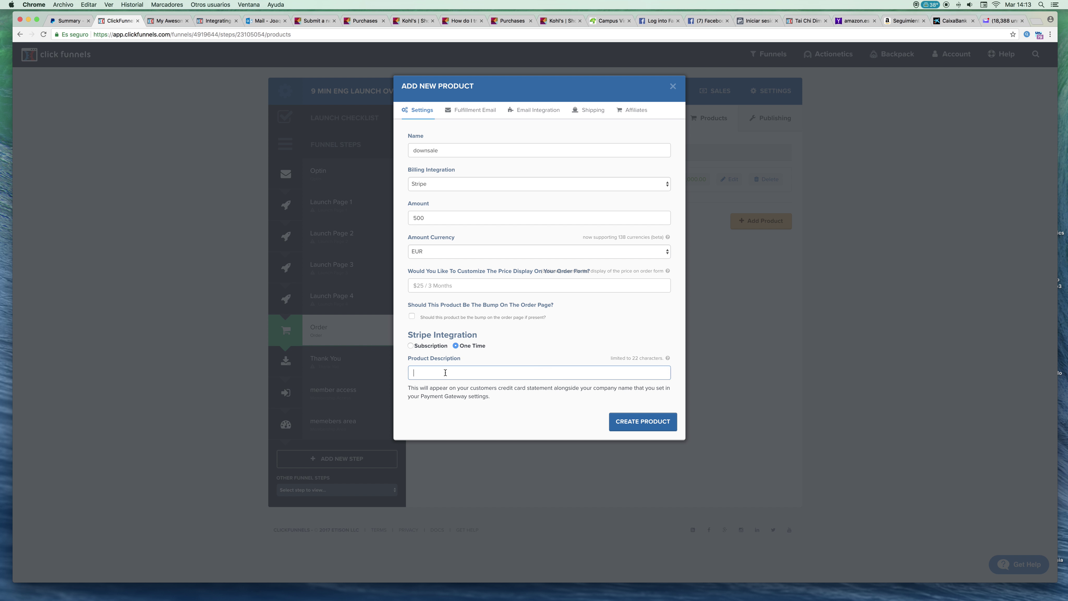
text(downsale)
click(659, 423)
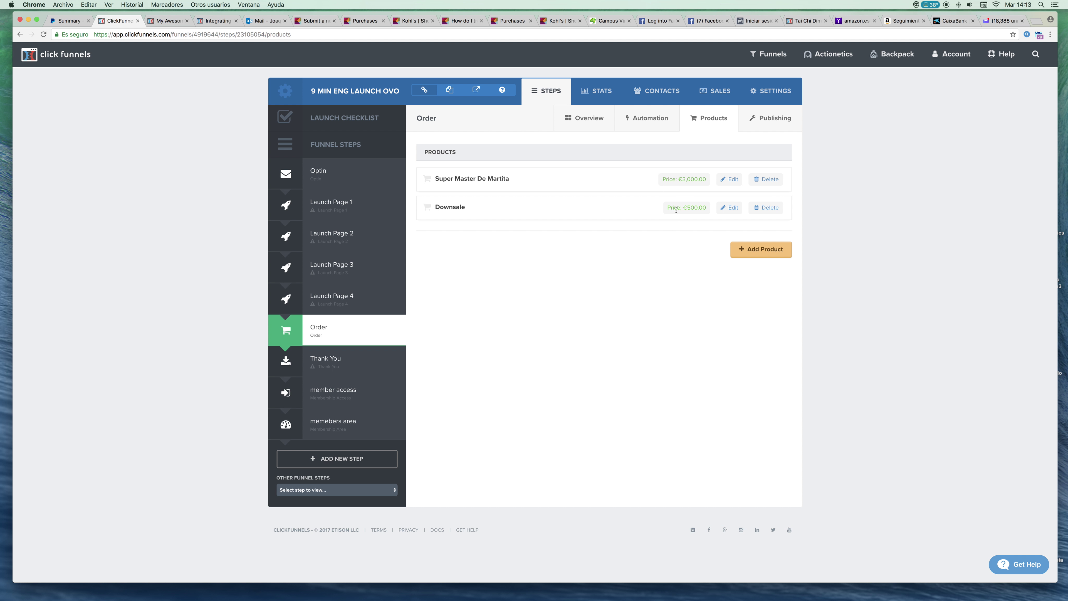
Preview the order page from the Order step's overview and switch the item choice to downsale and back to super master de martita
click(587, 121)
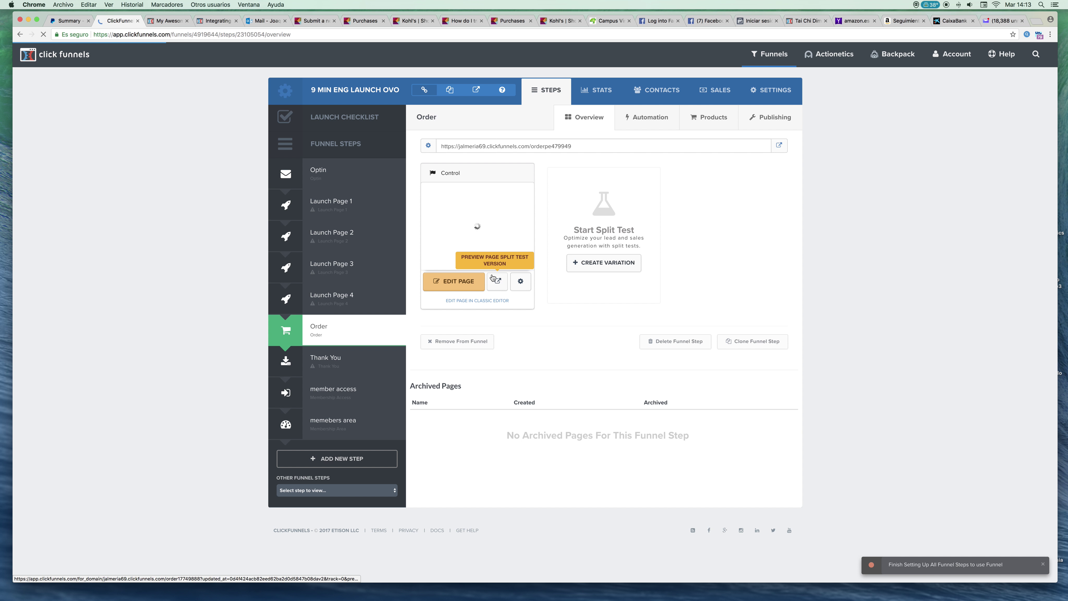
click(495, 281)
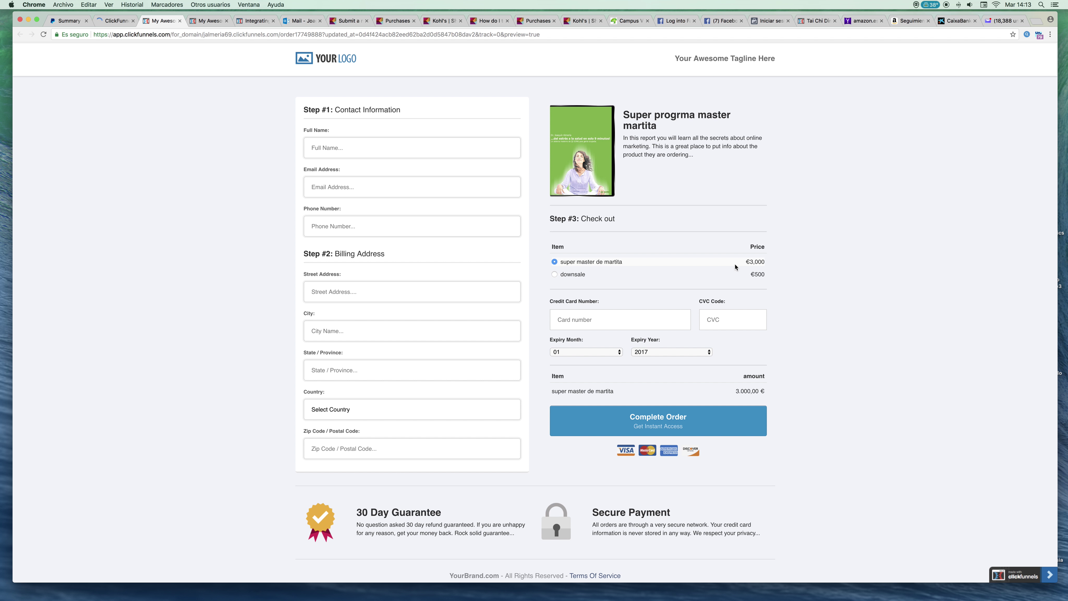
click(555, 274)
click(555, 262)
Return to the funnel's steps and create a new funnel step named "check out"
click(117, 22)
mouse_move(361, 333)
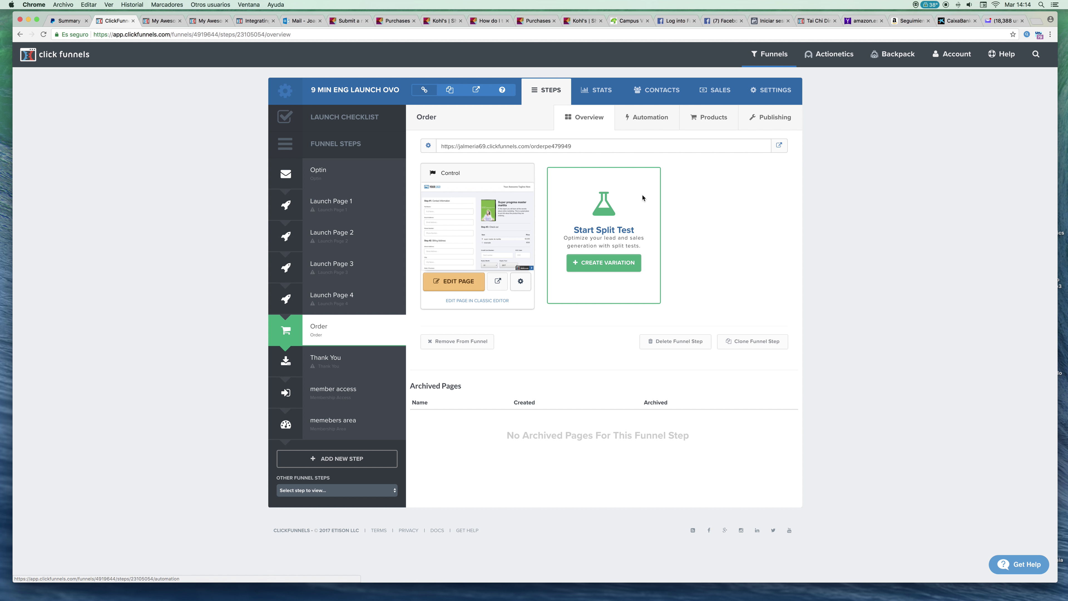
mouse_move(309, 306)
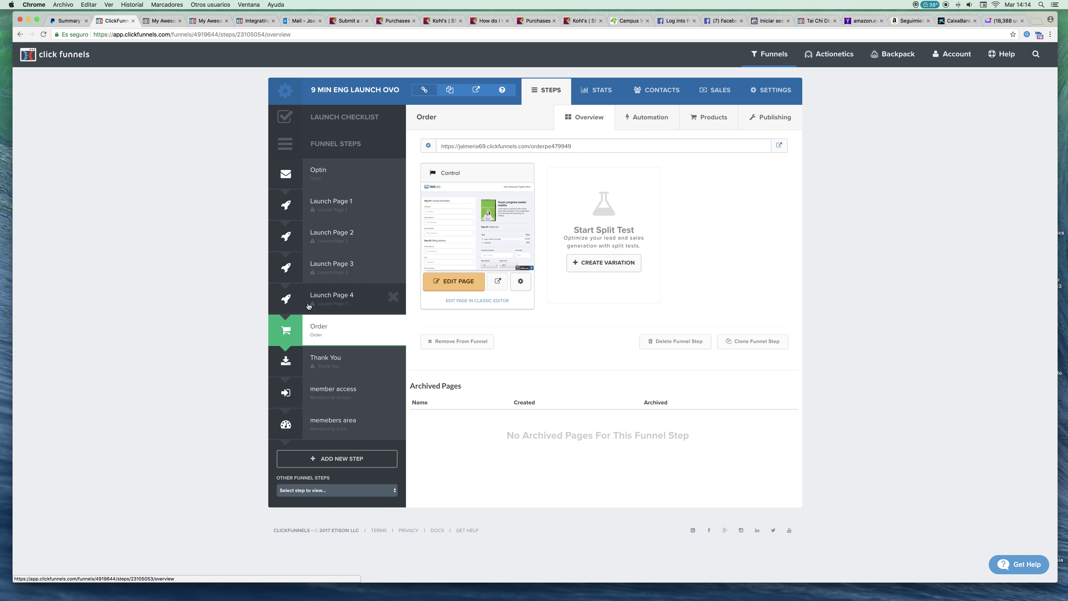
click(343, 459)
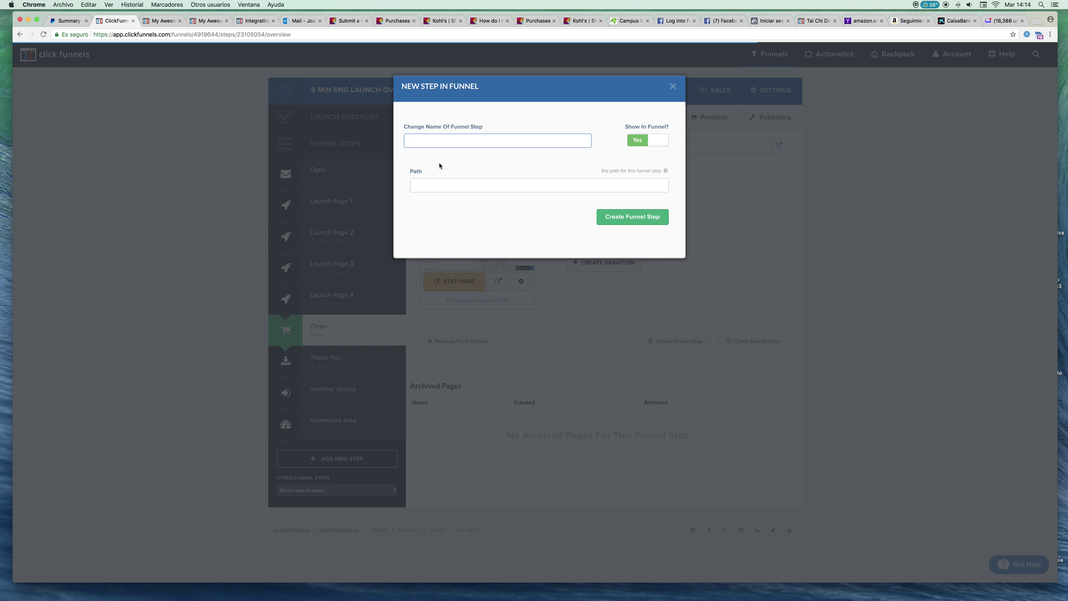
text(ch)
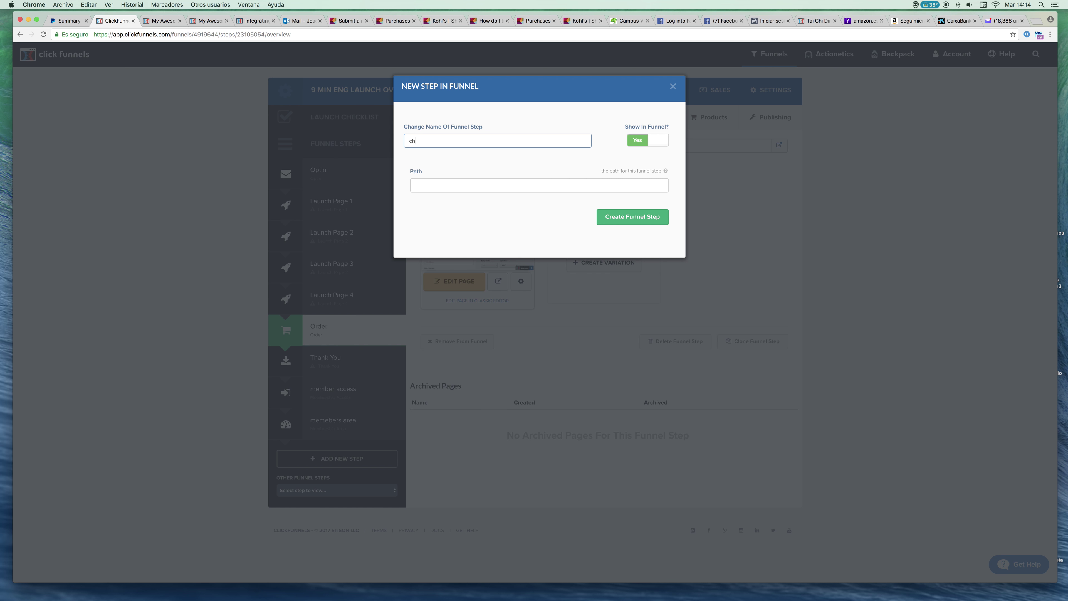
text(eck out)
click(645, 215)
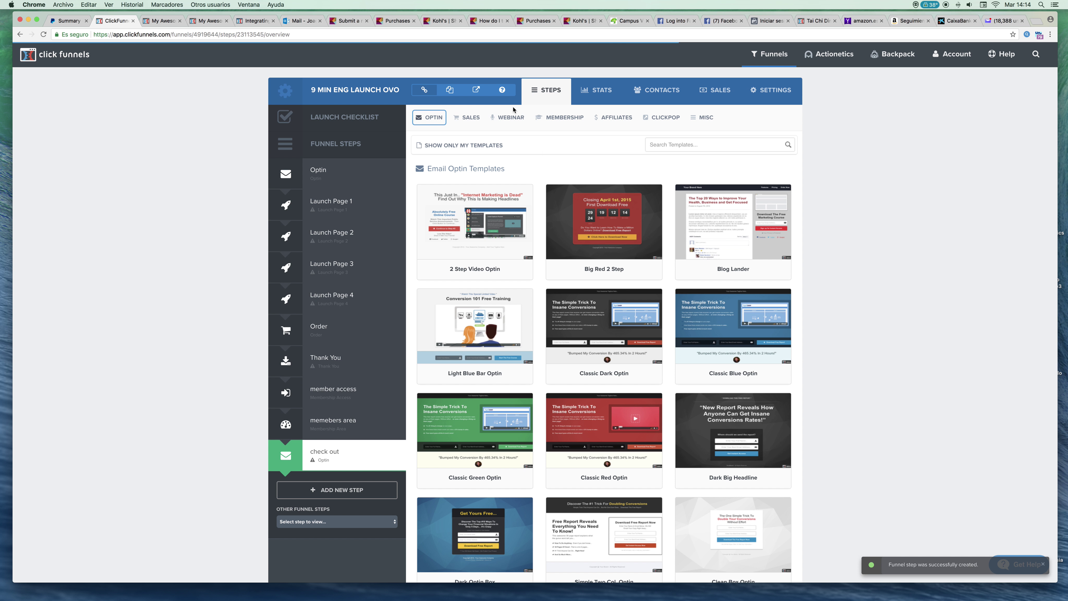
Apply the Order Page v1 order form template to the check out step and open its page for editing
click(457, 119)
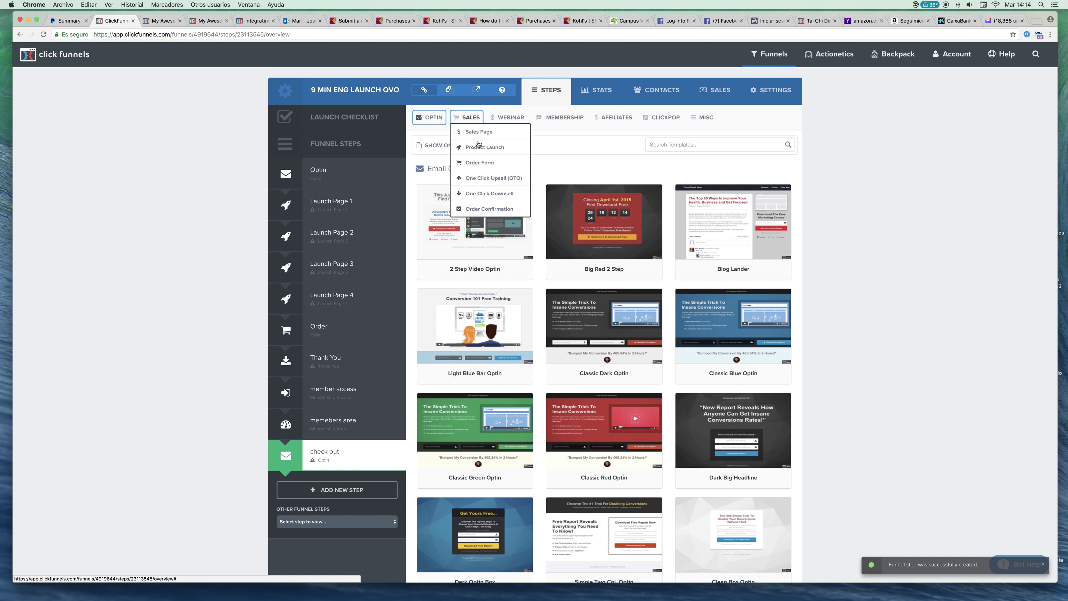
click(480, 163)
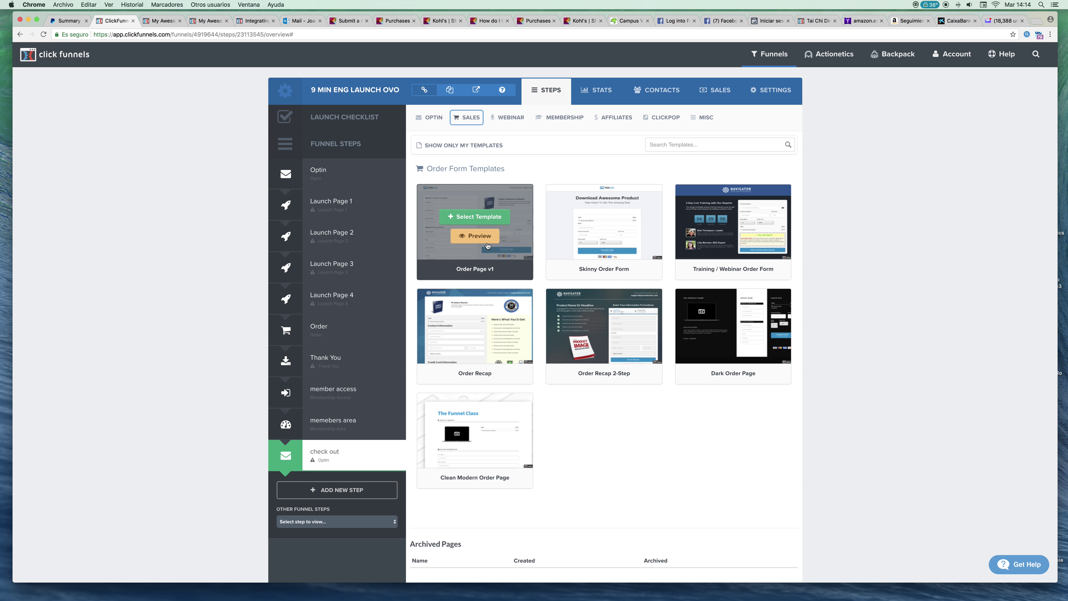
mouse_move(487, 219)
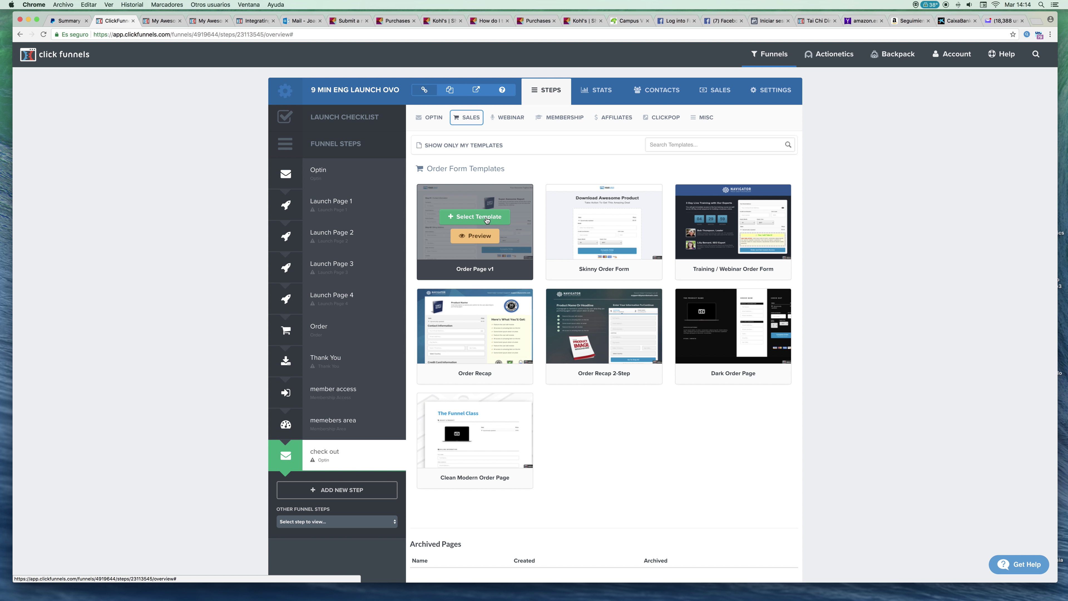
mouse_move(471, 488)
click(475, 217)
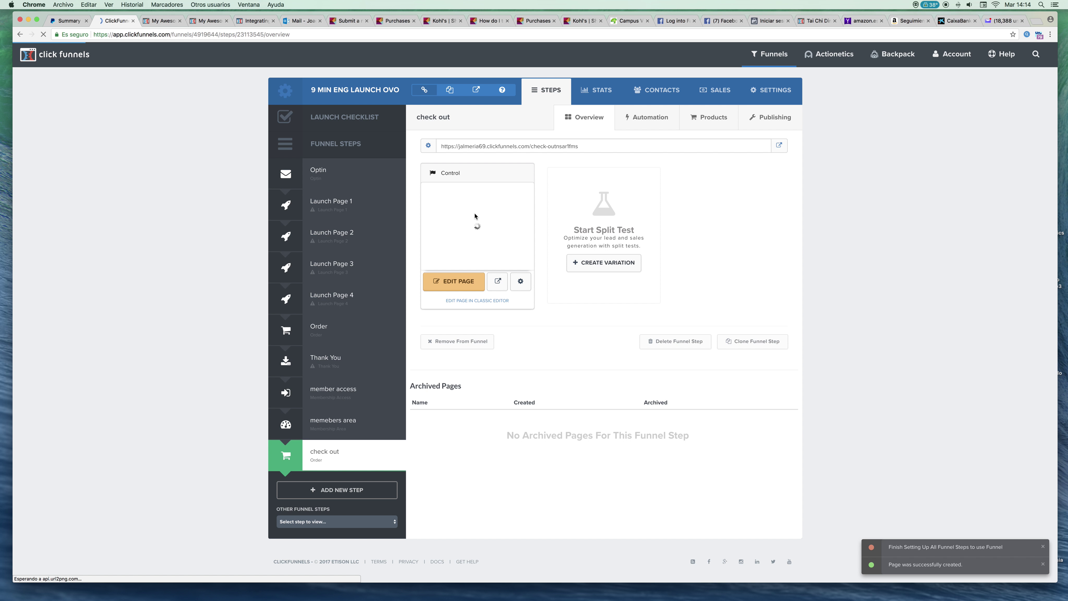
click(465, 287)
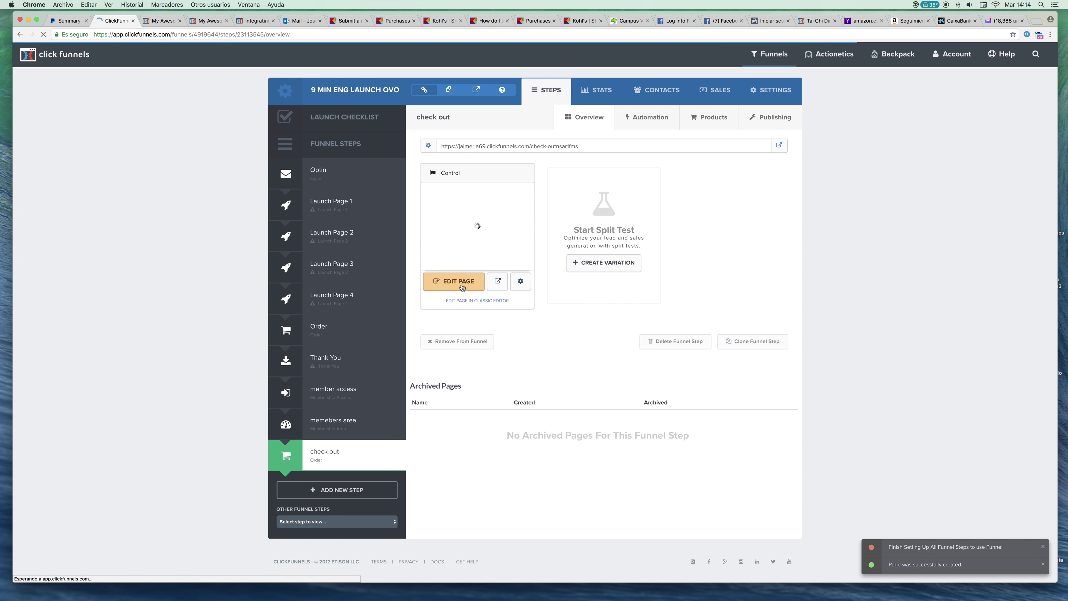